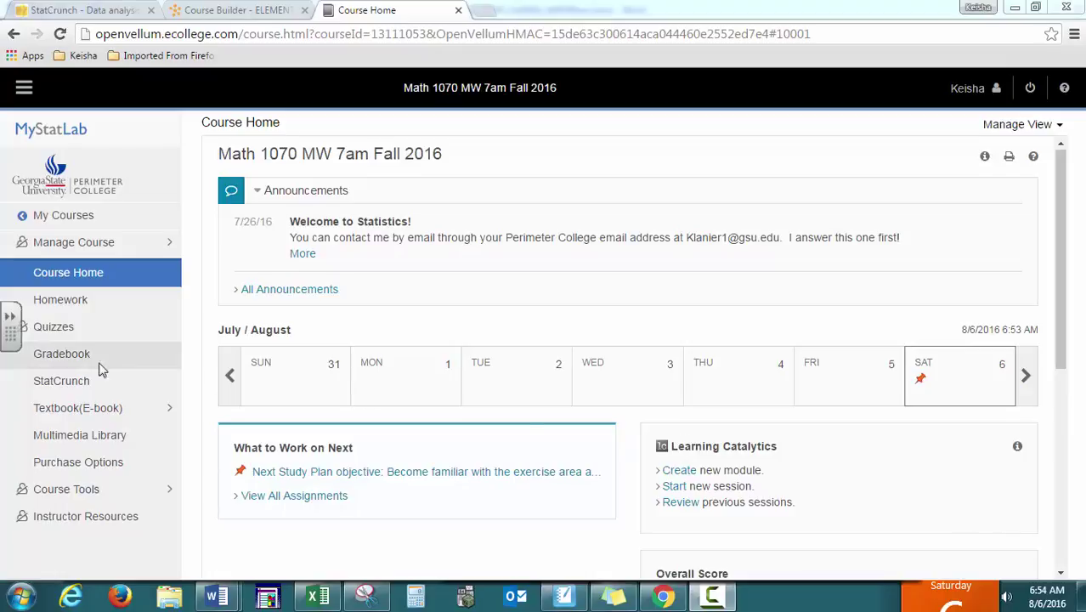
Open StatCrunch from the MyStatLab course menu.
click(43, 388)
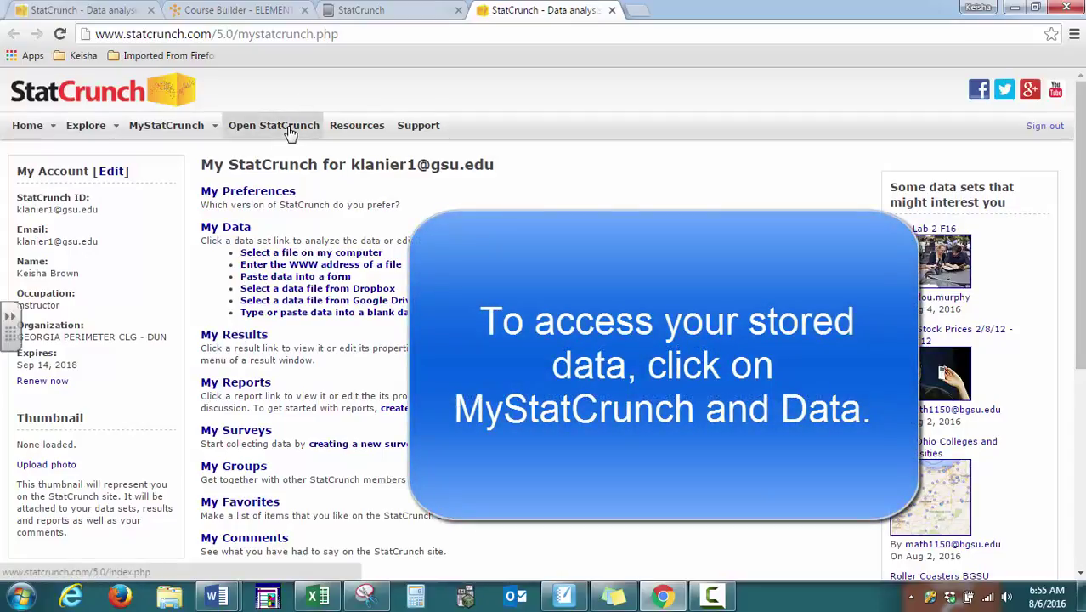
Load the stored Spring2016.xlsx data set from the MyStatCrunch data list.
click(92, 128)
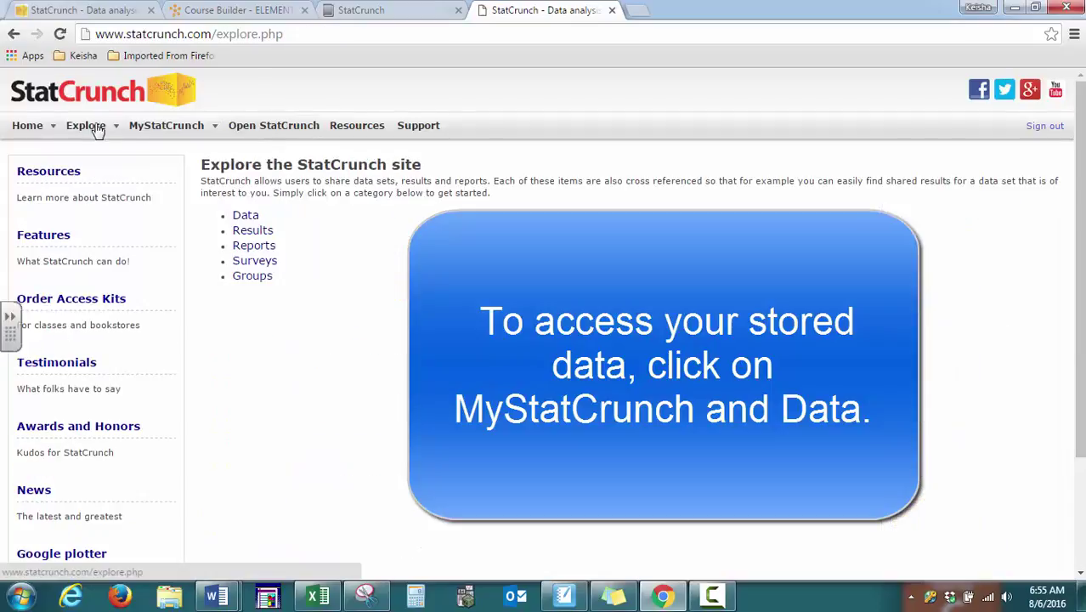
click(214, 125)
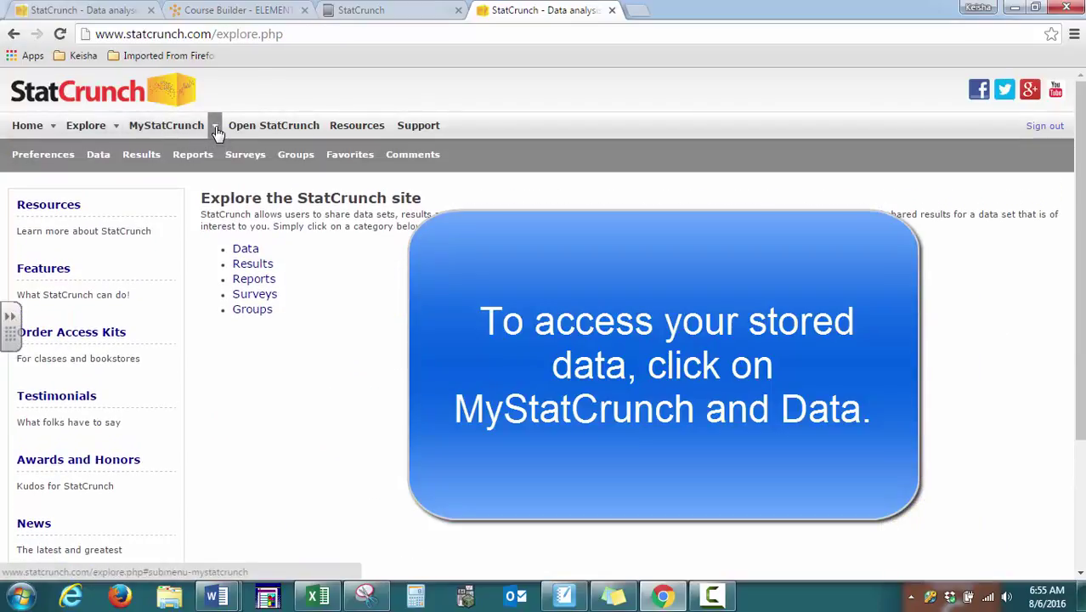
click(99, 158)
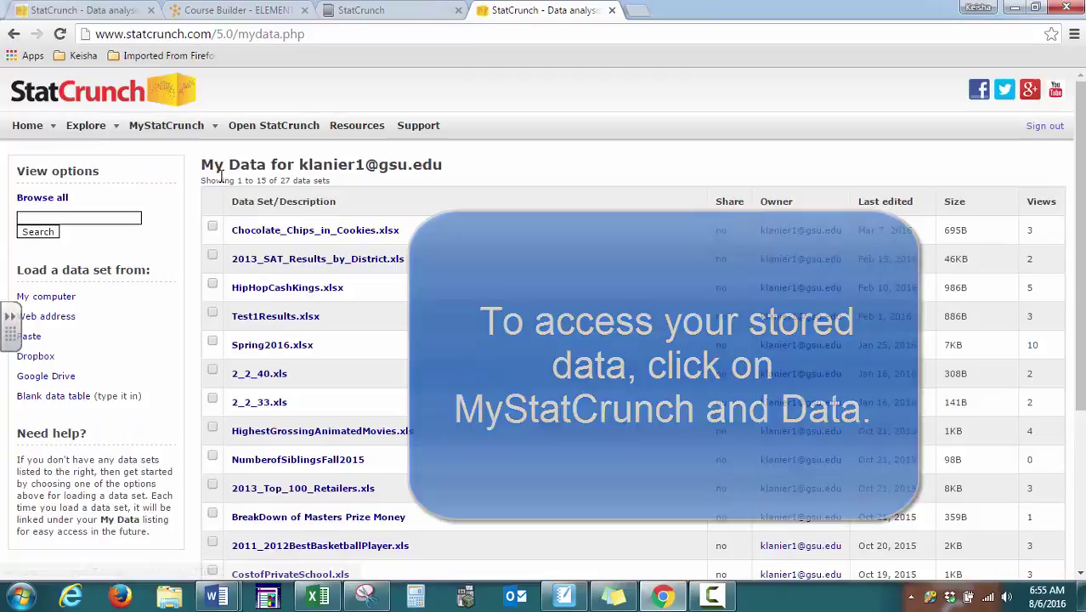
click(216, 131)
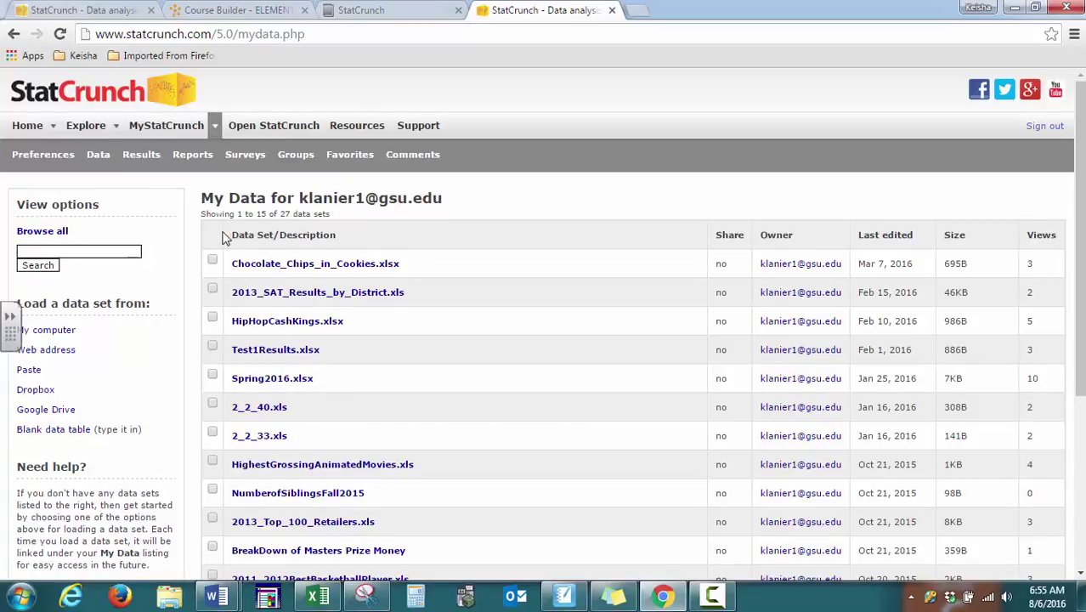
click(257, 382)
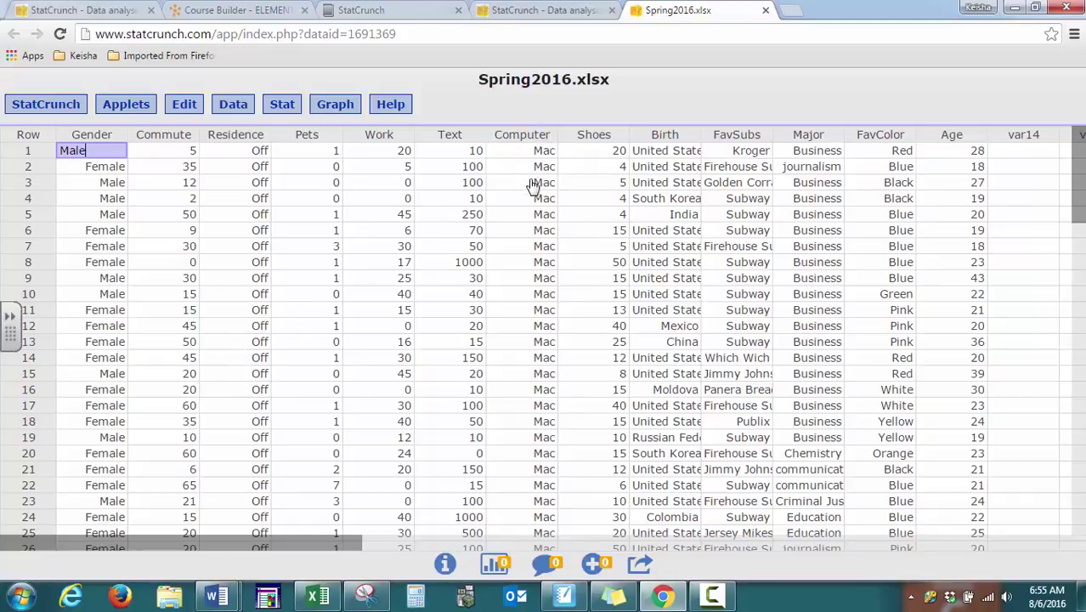
Build a Computer frequency table (PC 65, Mac 40) sorted by frequency descending.
click(236, 107)
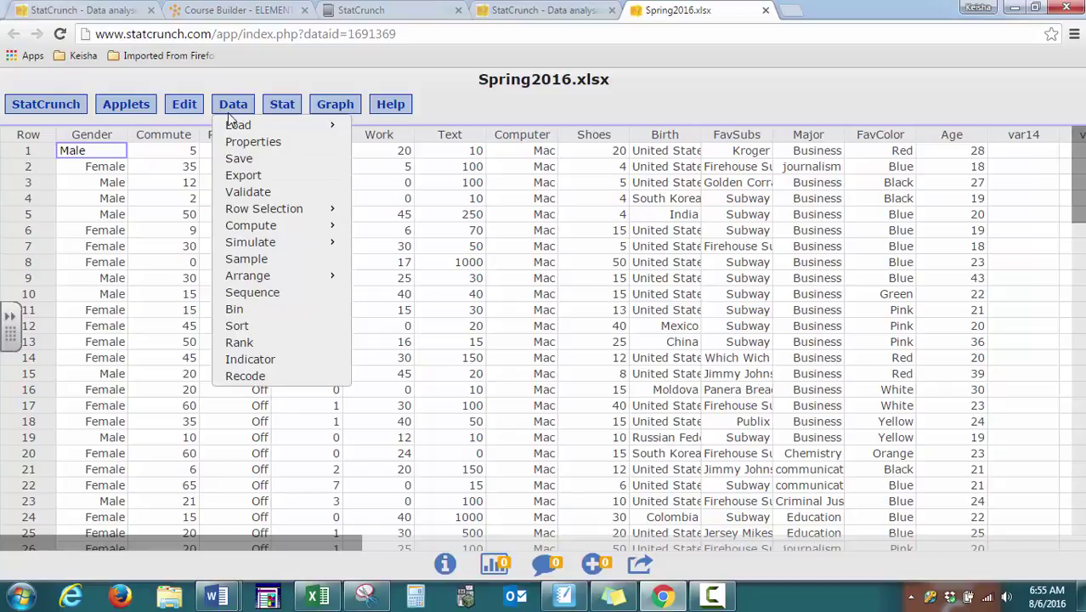
click(282, 107)
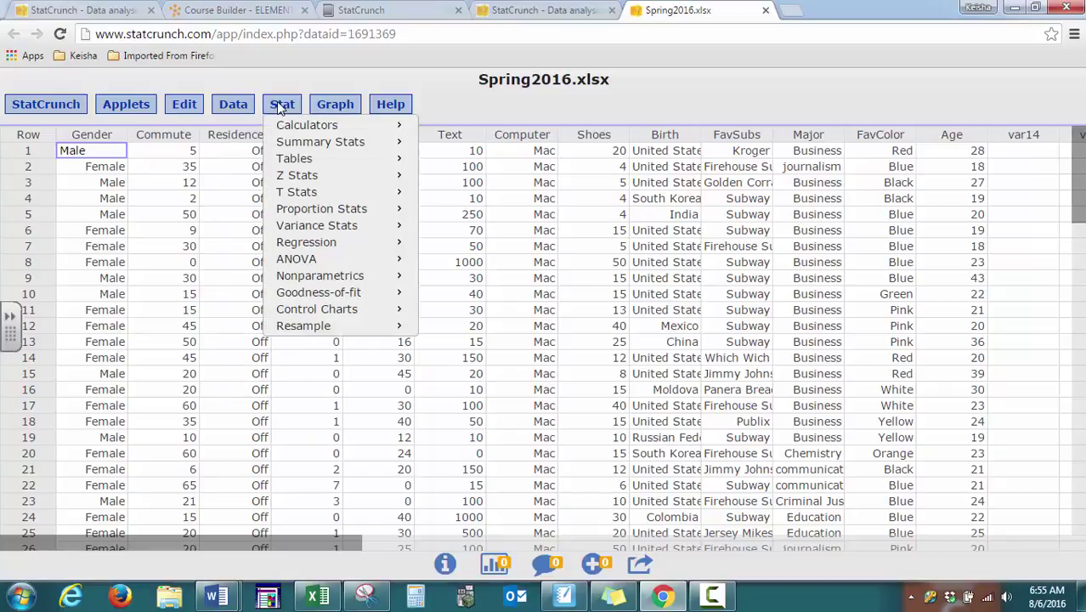
mouse_move(299, 161)
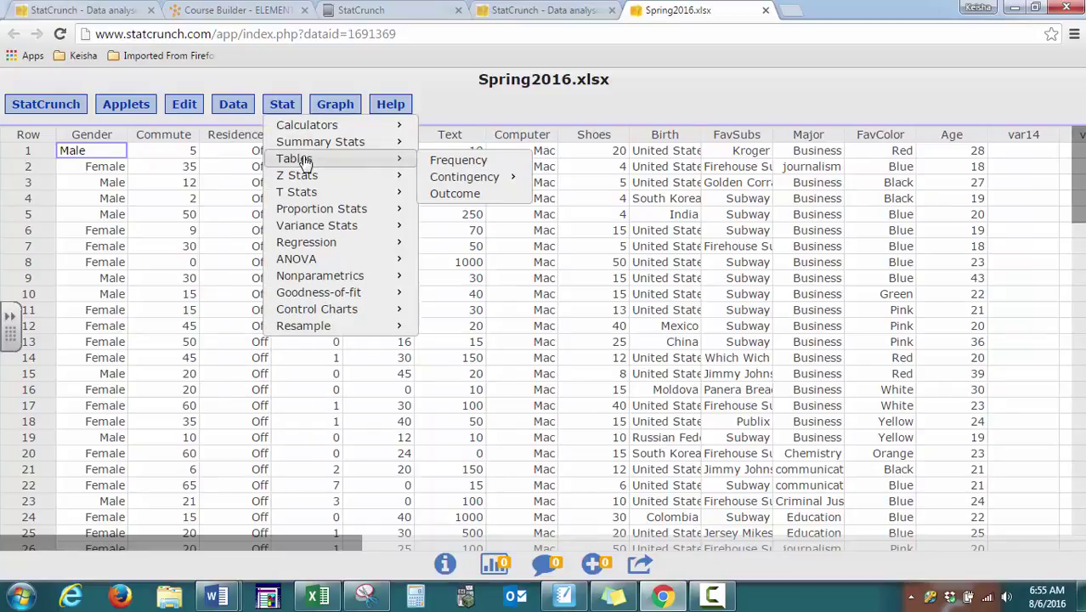
click(459, 162)
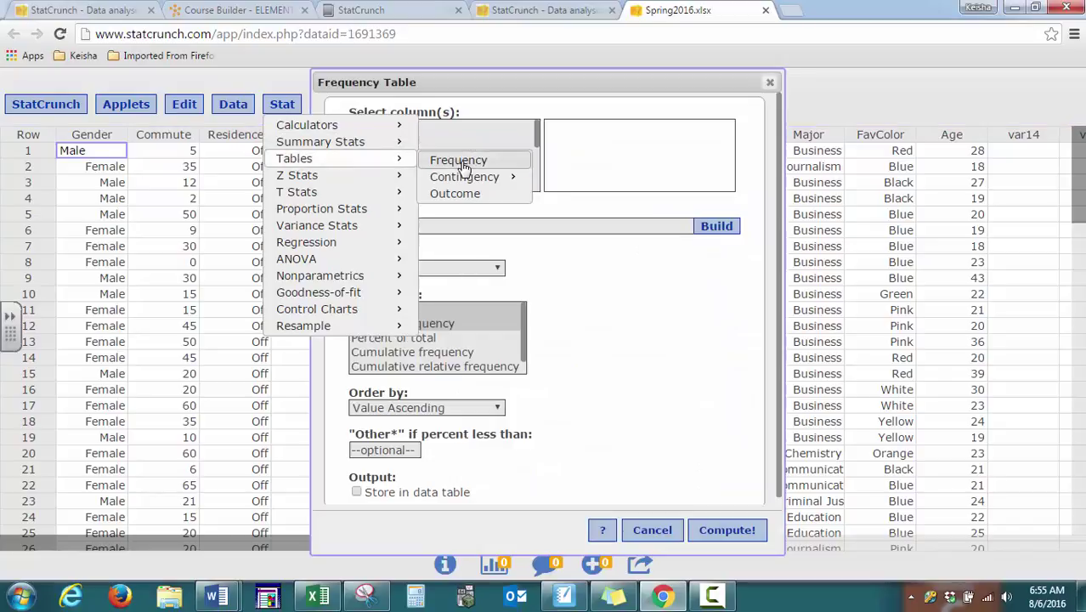
click(533, 128)
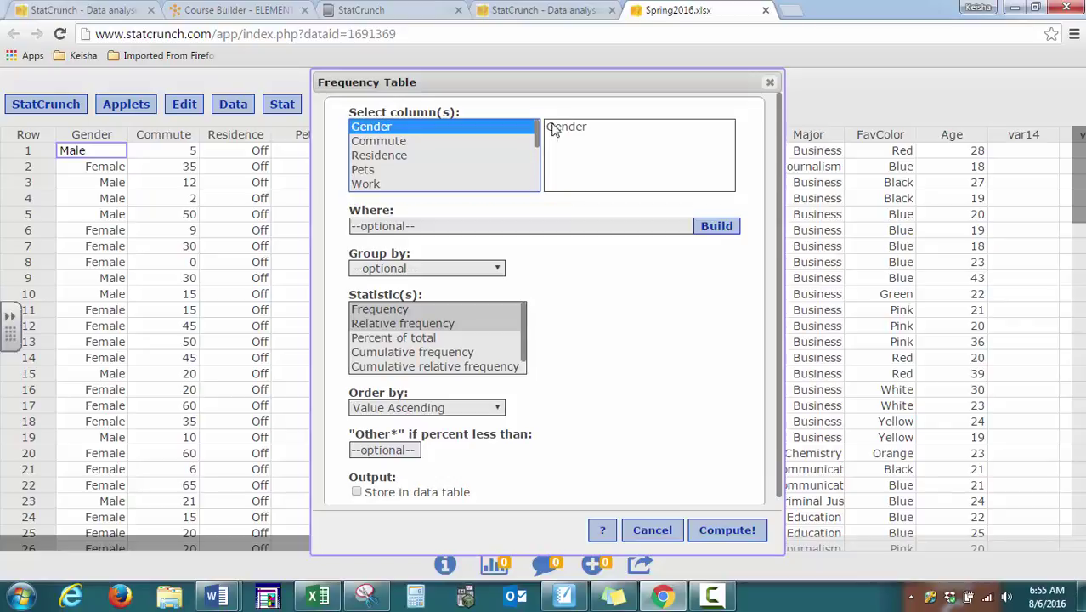
scroll(538, 143, down, 2)
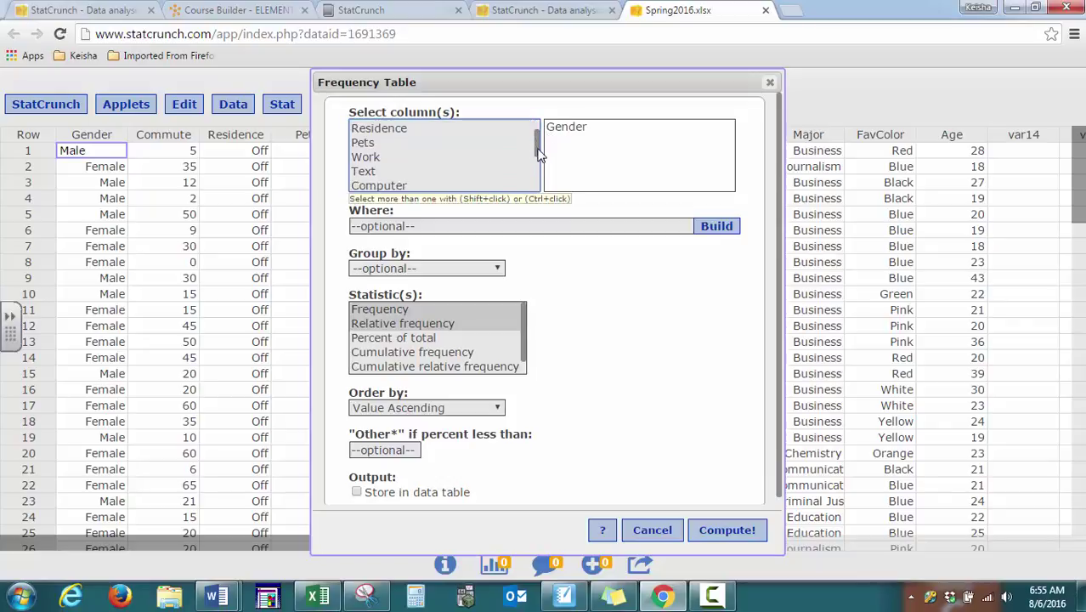
click(385, 164)
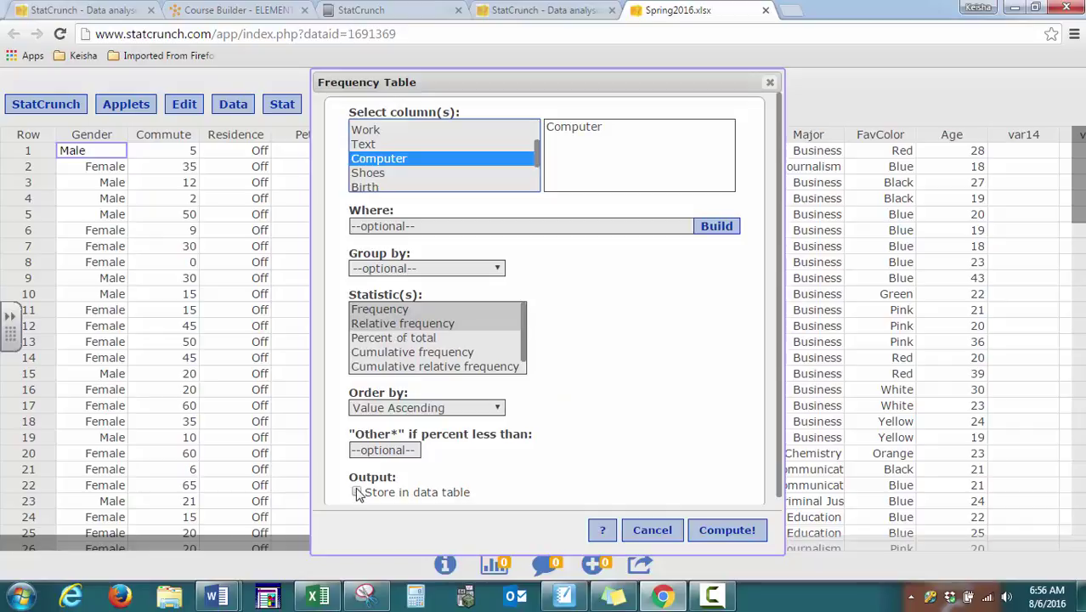
click(724, 531)
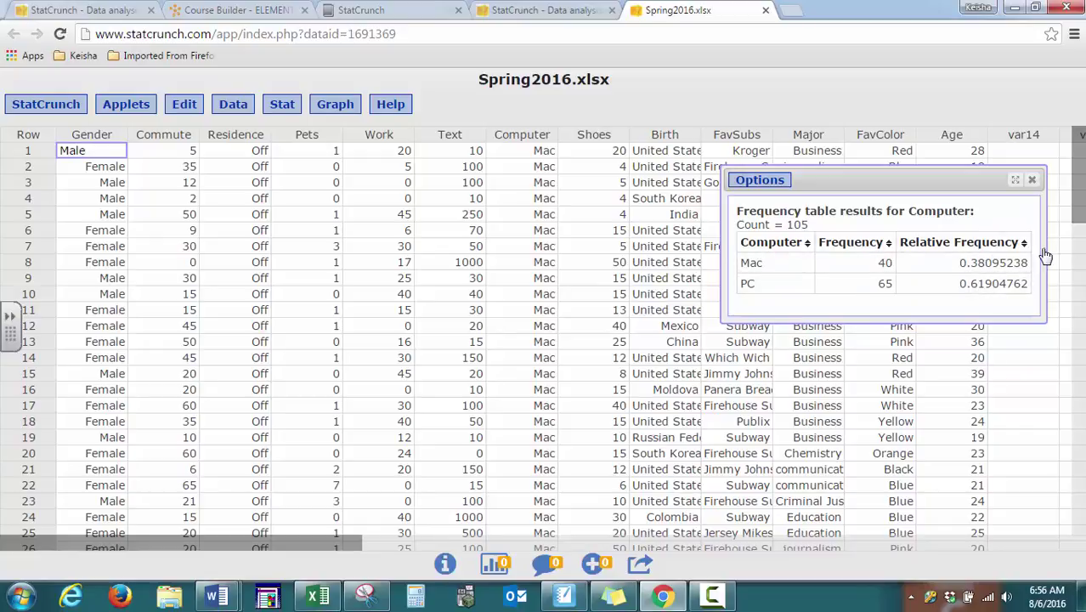
click(887, 246)
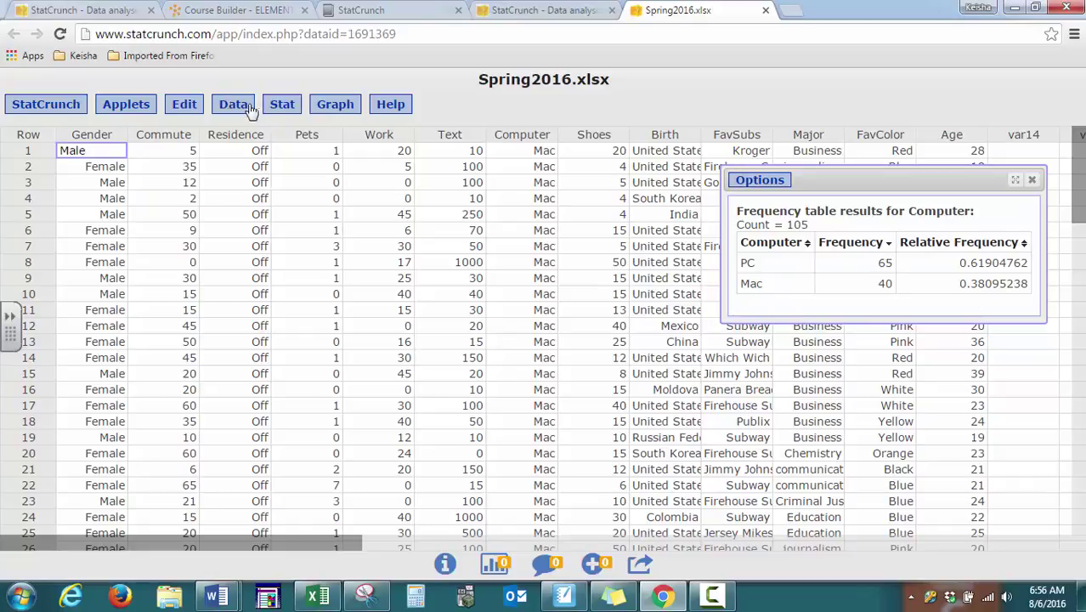
Compute Commute column statistics with median, range, min, max, Q1, Q3, IQR and mode added.
click(277, 108)
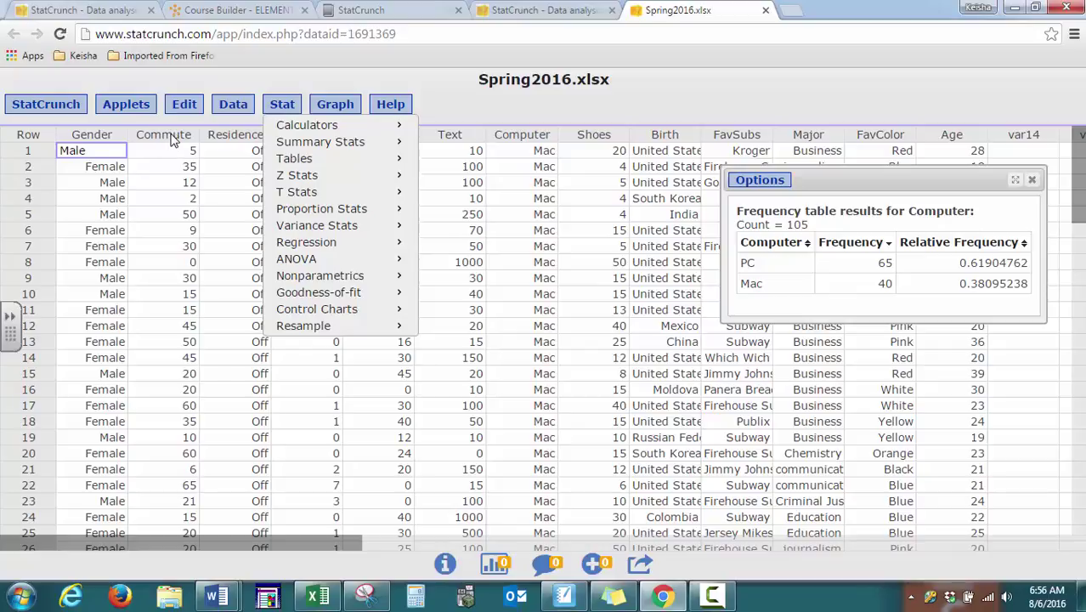
mouse_move(340, 150)
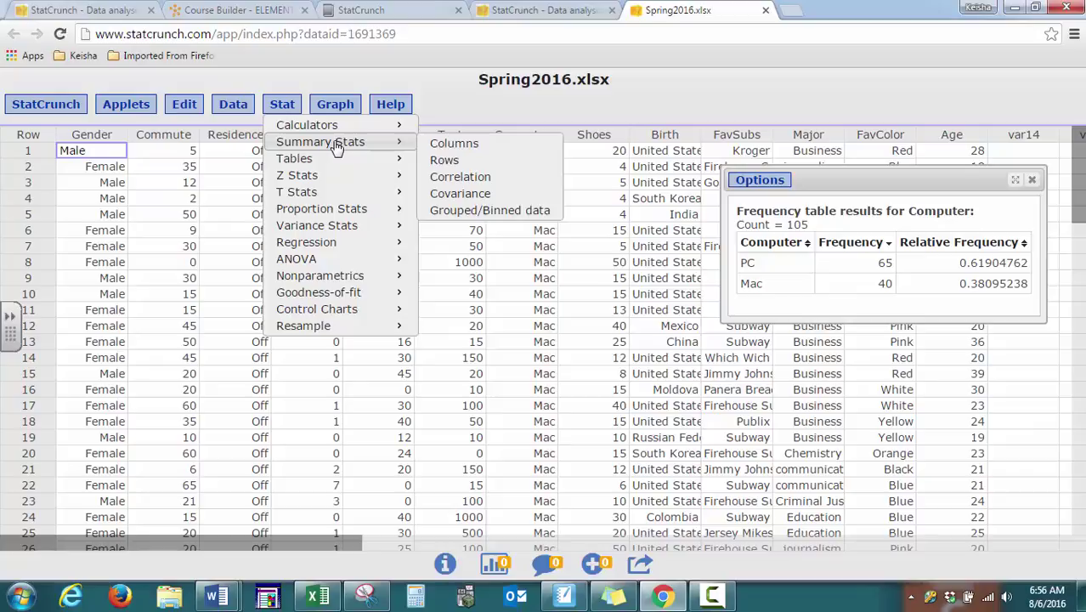
click(466, 150)
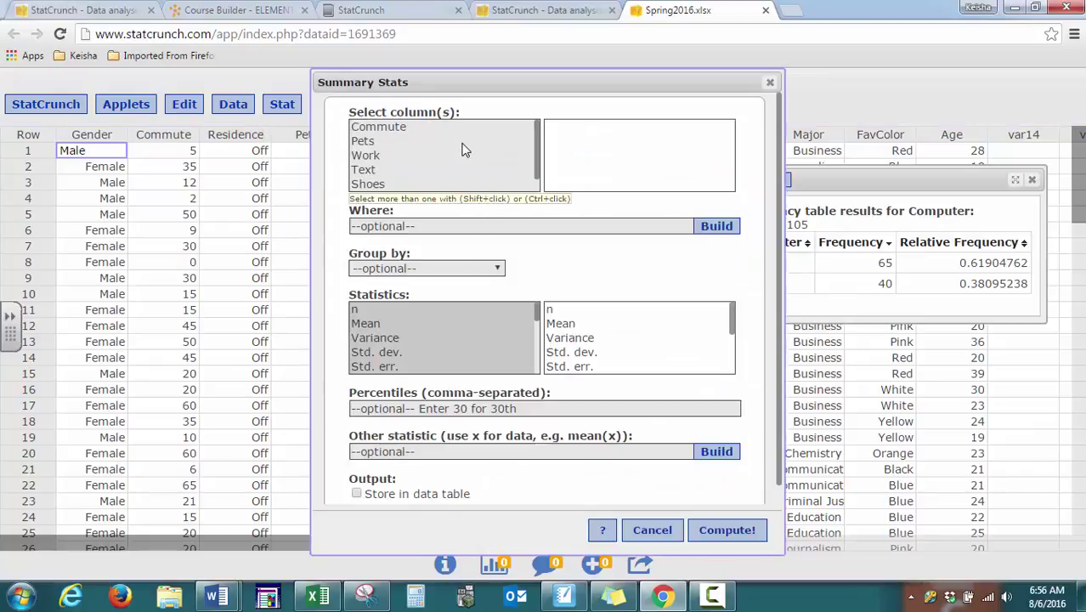
click(379, 127)
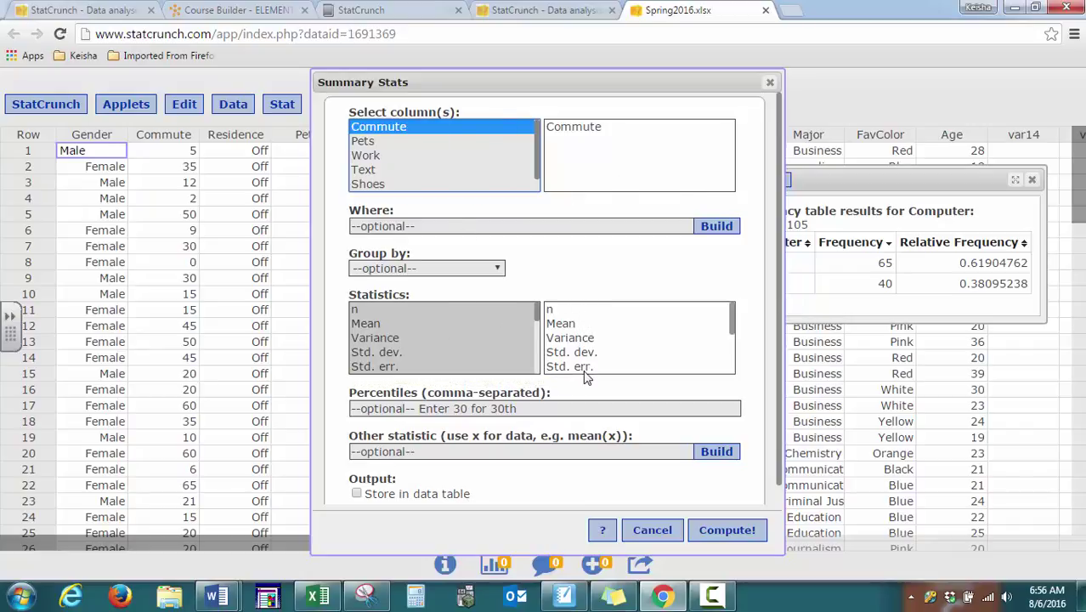
drag(736, 317, 620, 289)
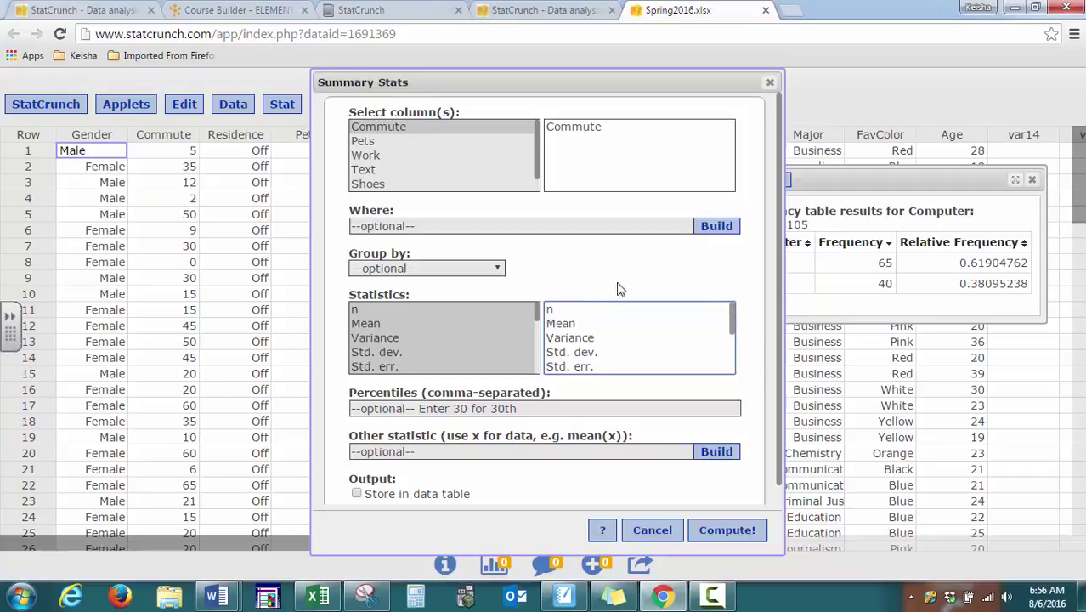
drag(535, 310, 424, 389)
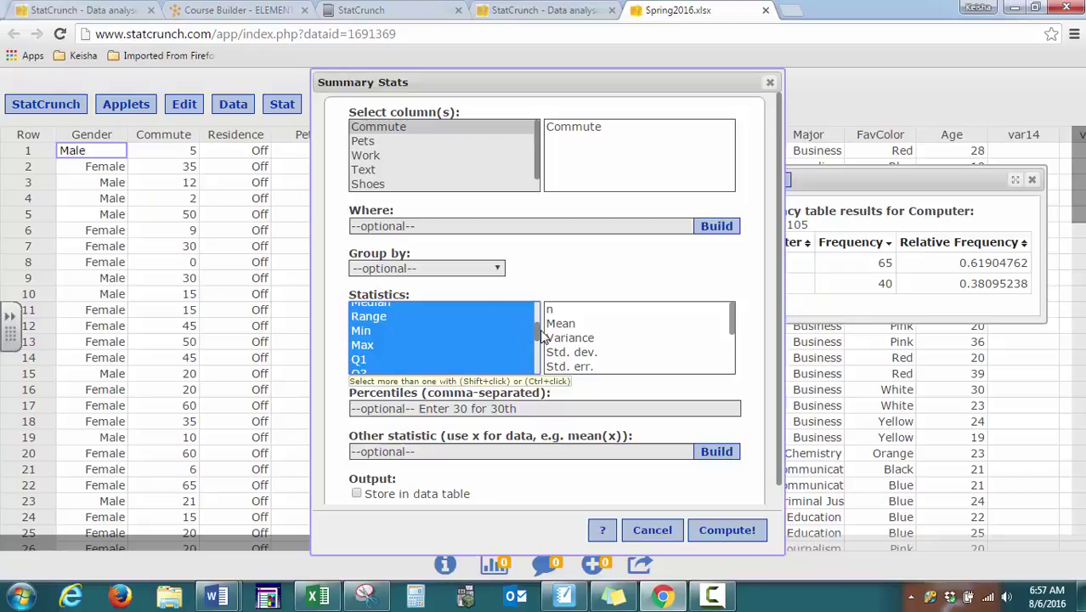
drag(538, 335, 536, 356)
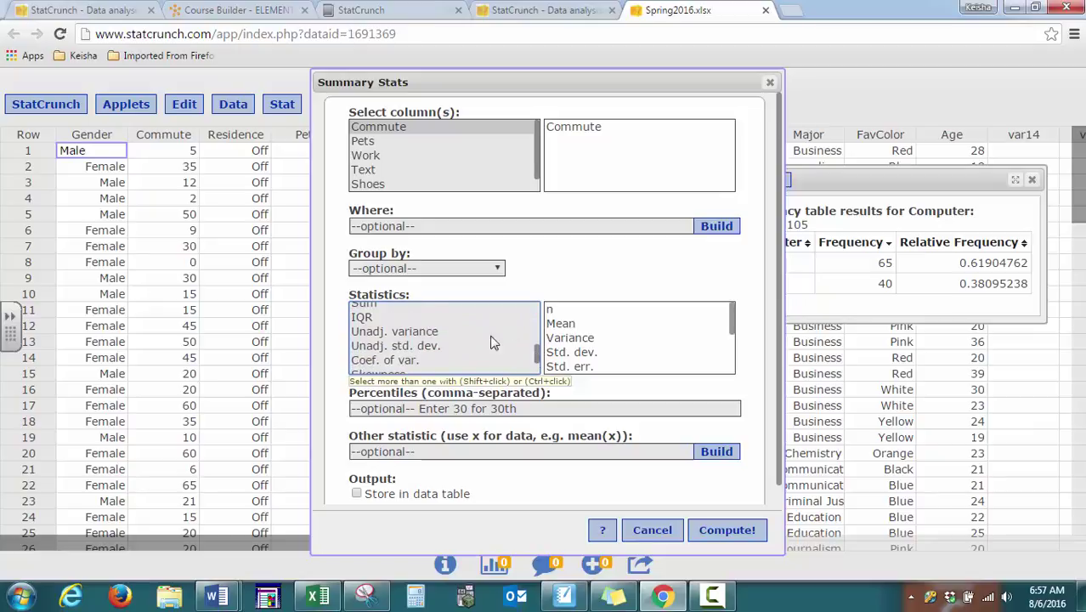
click(369, 317)
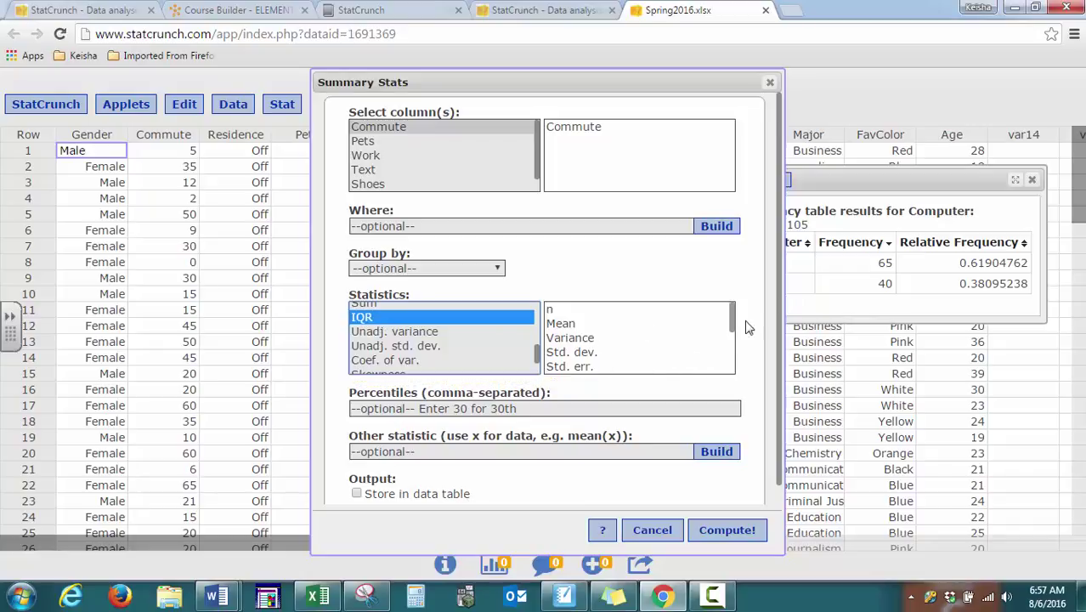
drag(733, 317, 732, 374)
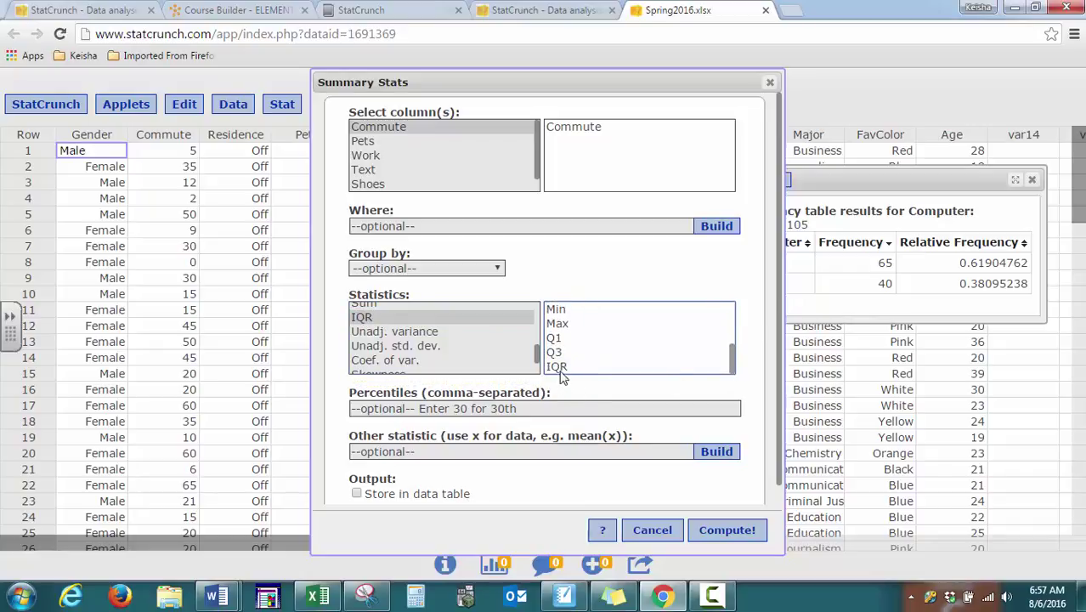
drag(535, 344, 537, 374)
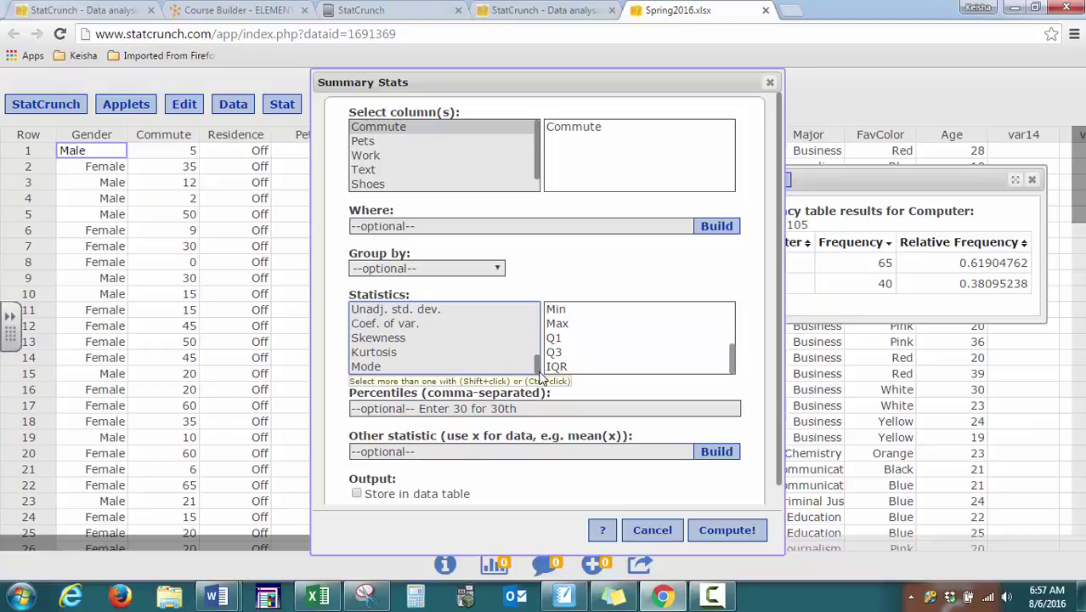
click(374, 367)
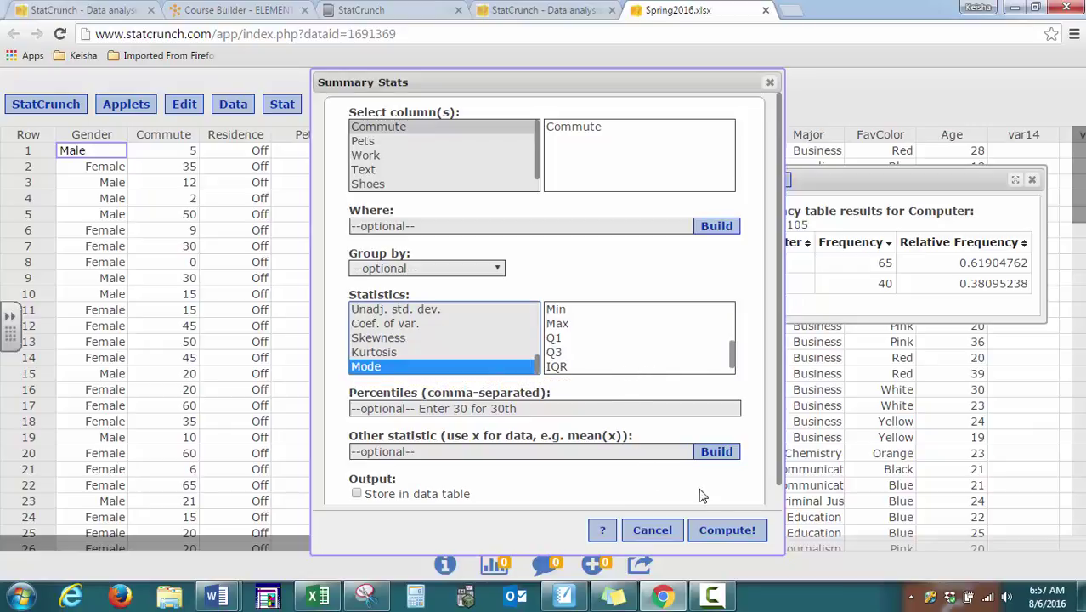
click(728, 530)
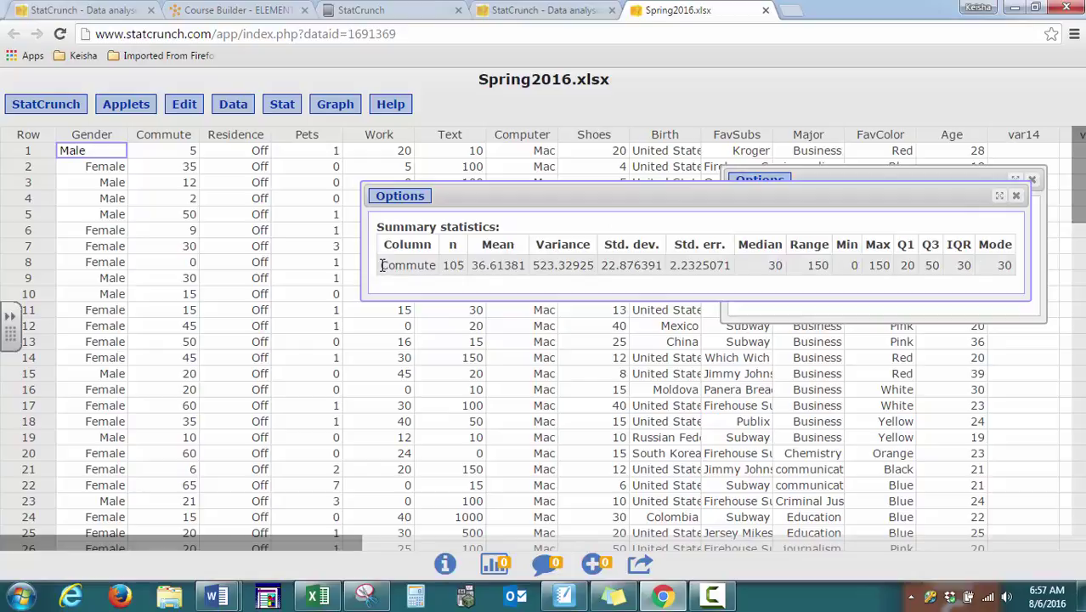
Drag the Computer frequency table window beneath the Commute summary statistics results.
drag(381, 266, 433, 267)
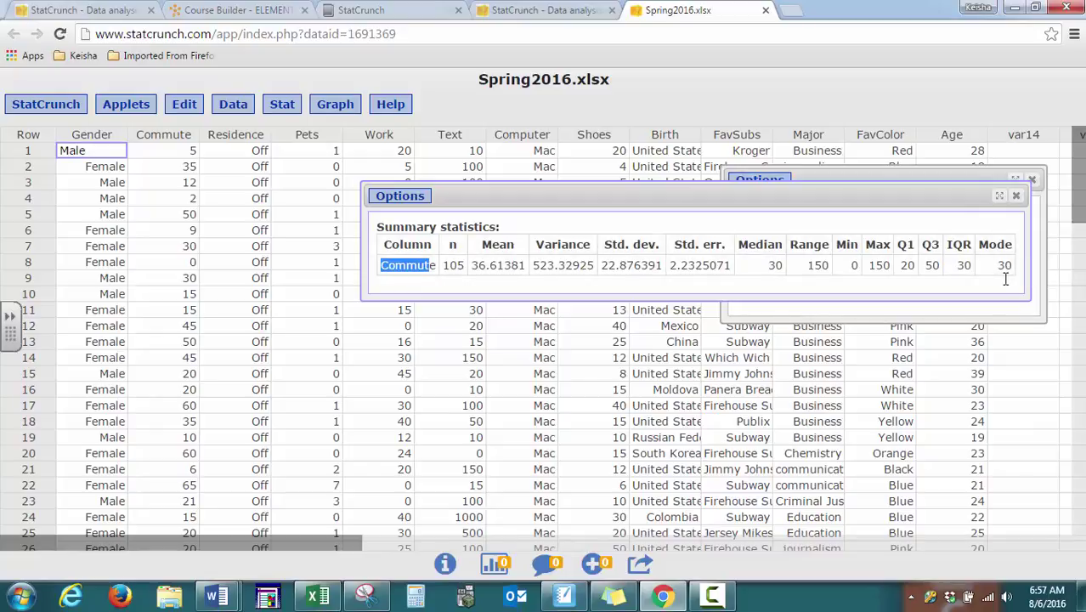
click(284, 107)
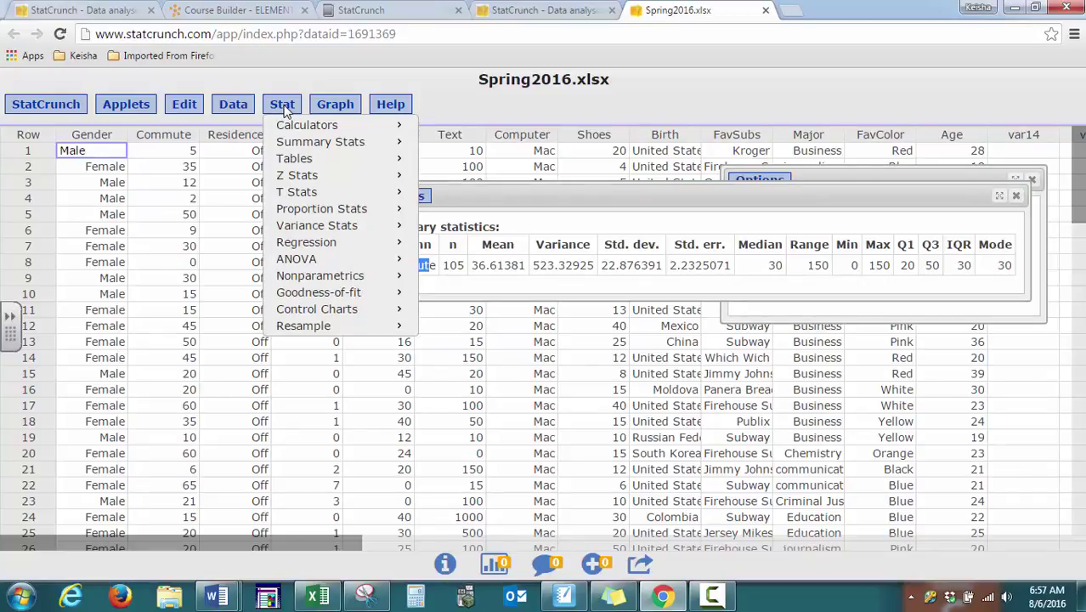
mouse_move(299, 147)
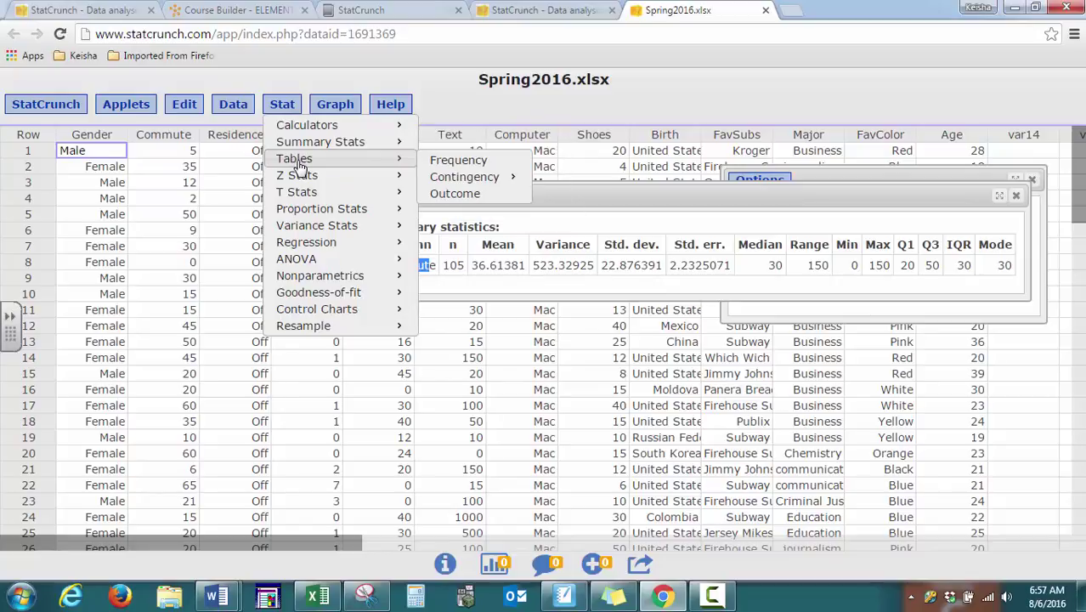
click(337, 105)
mouse_move(349, 128)
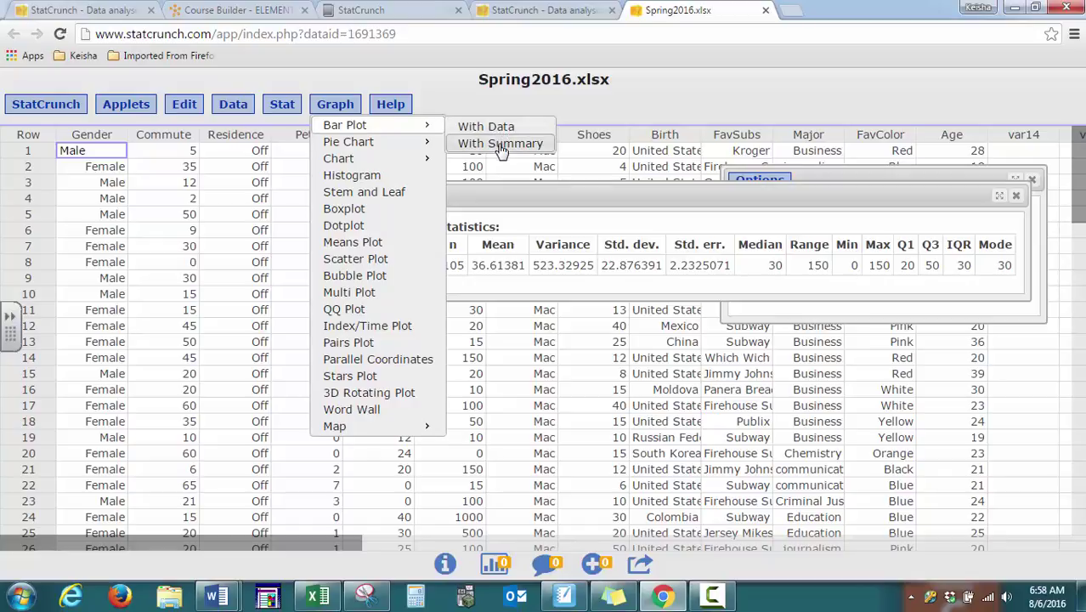
click(879, 175)
drag(876, 179, 847, 390)
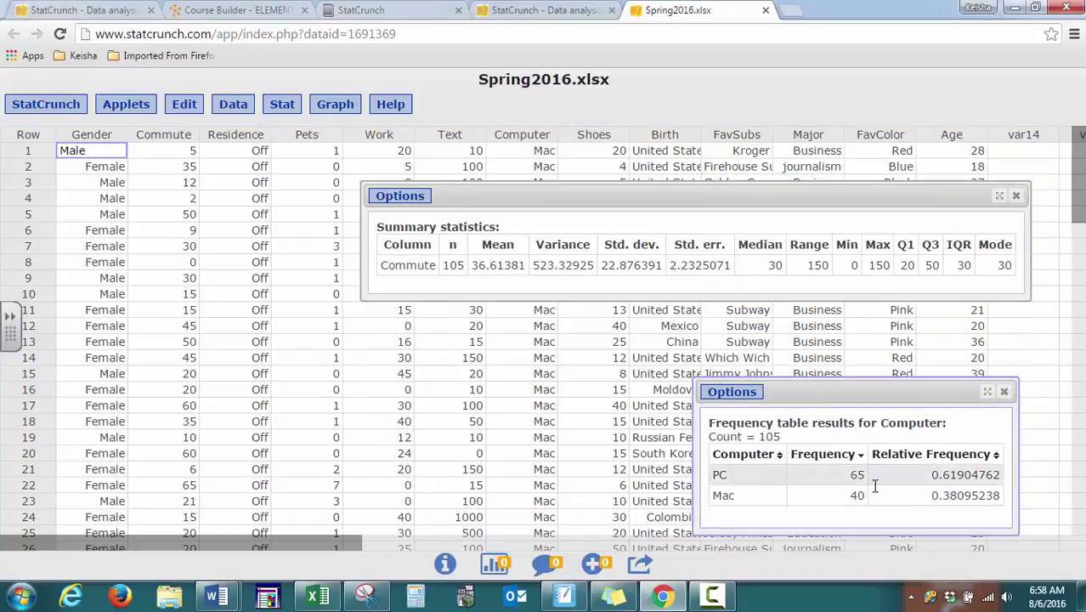
Start a Gender bar plot of frequency counts with values shown above bars.
click(352, 104)
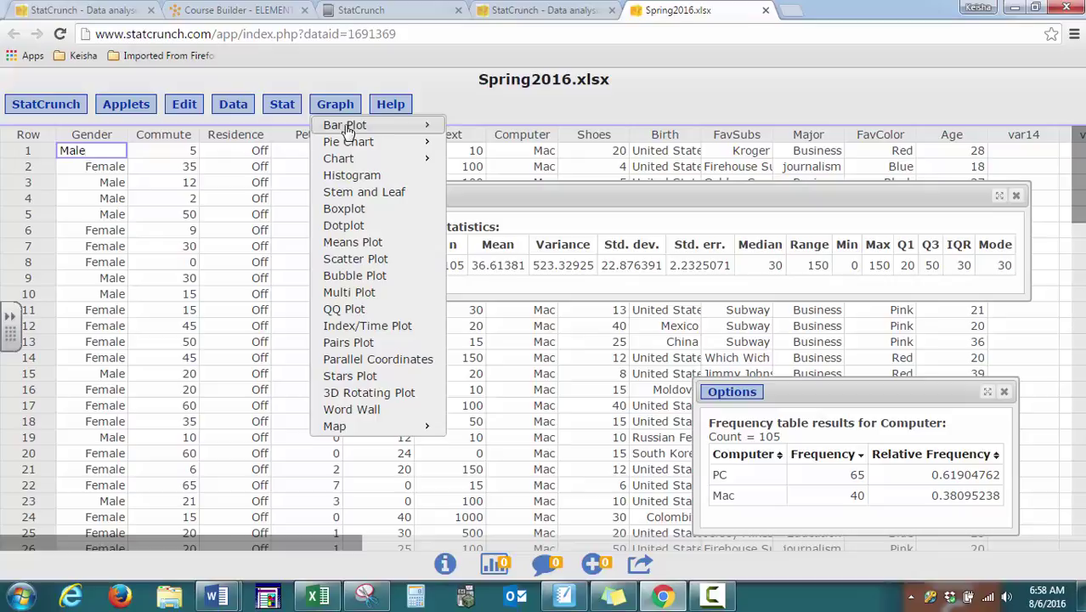
click(508, 130)
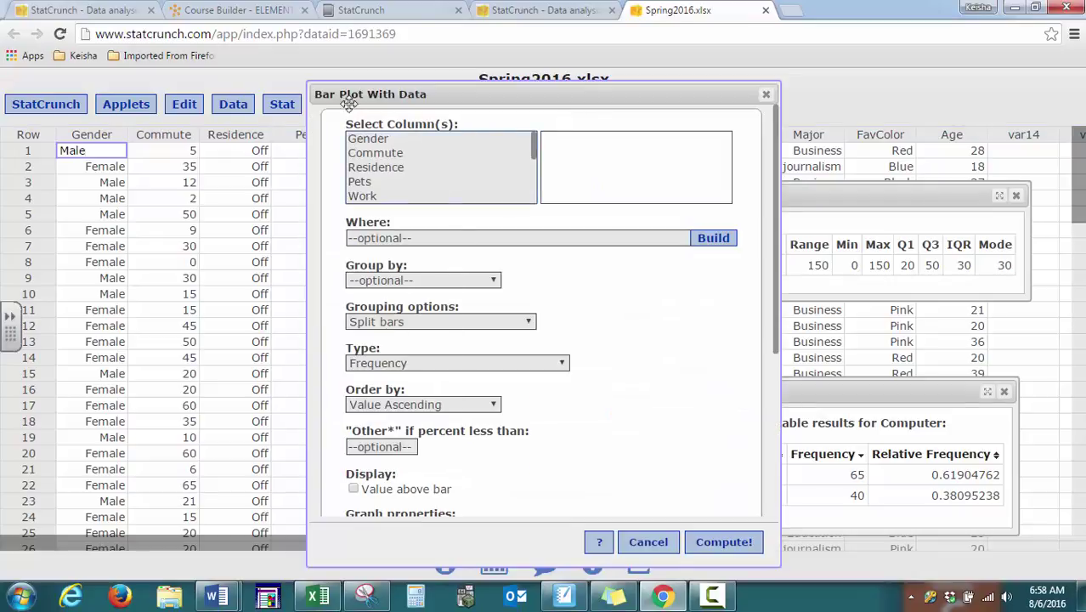
click(394, 140)
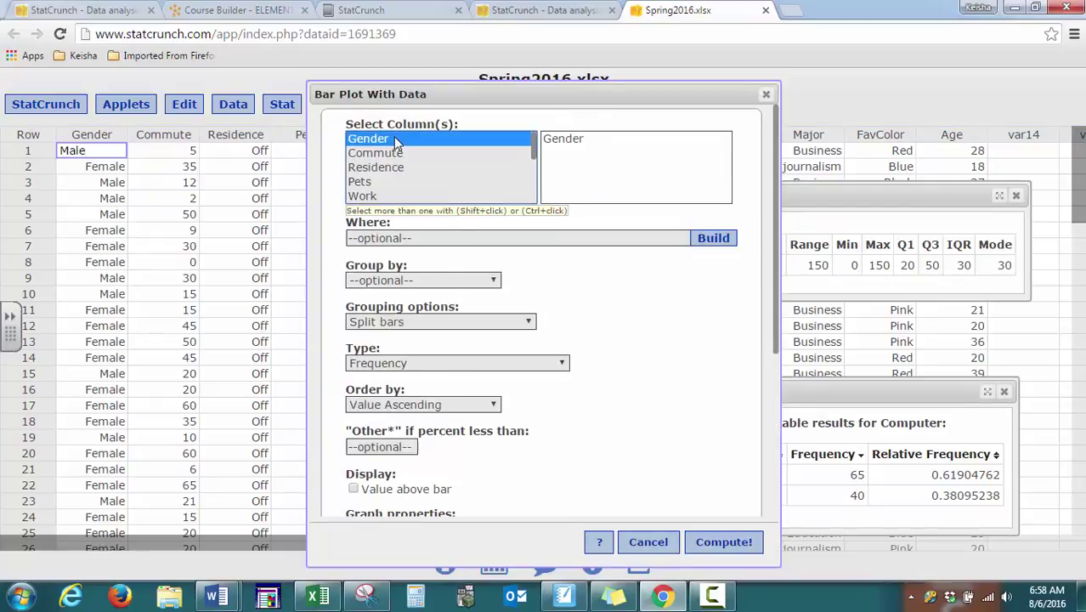
click(566, 365)
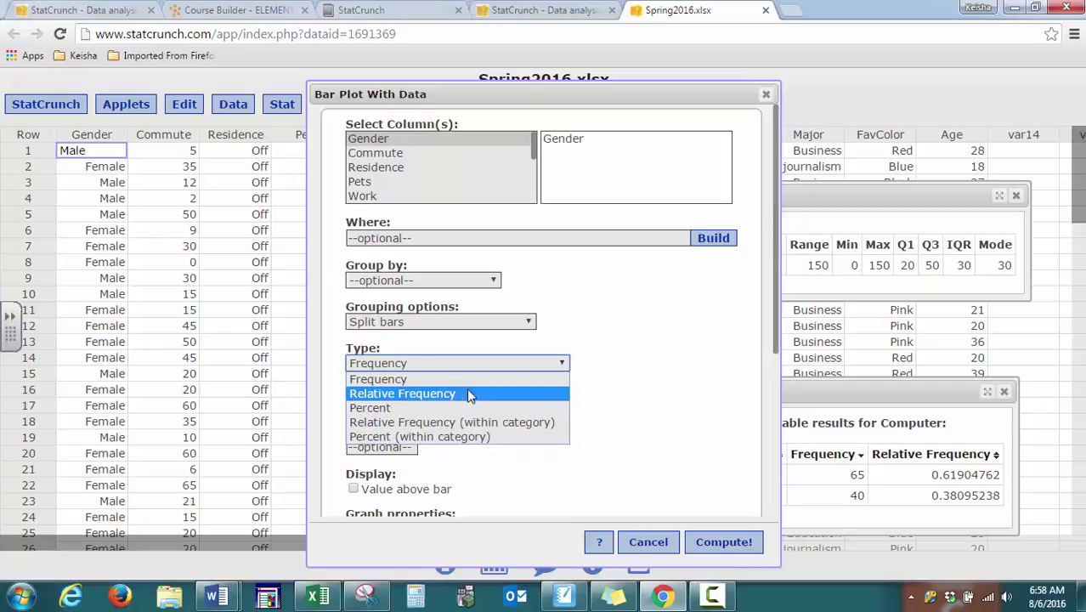
click(651, 376)
scroll(776, 322, down, 5)
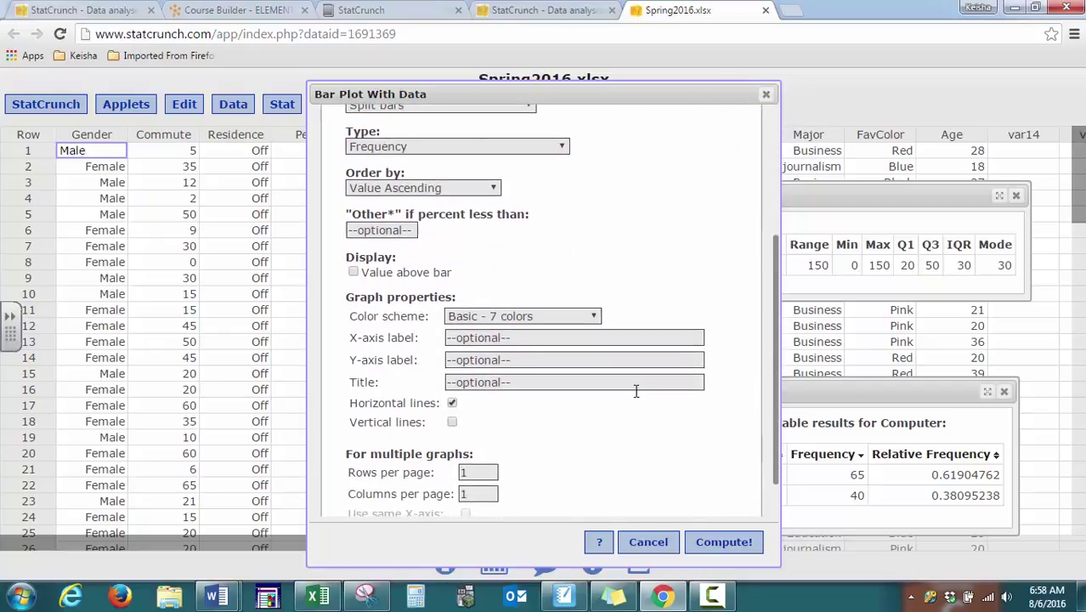
click(354, 273)
Label axes Gender and Frequency, title it 'Gender in Statistics', and draw the chart.
text(Gender)
click(462, 359)
text(Frequency)
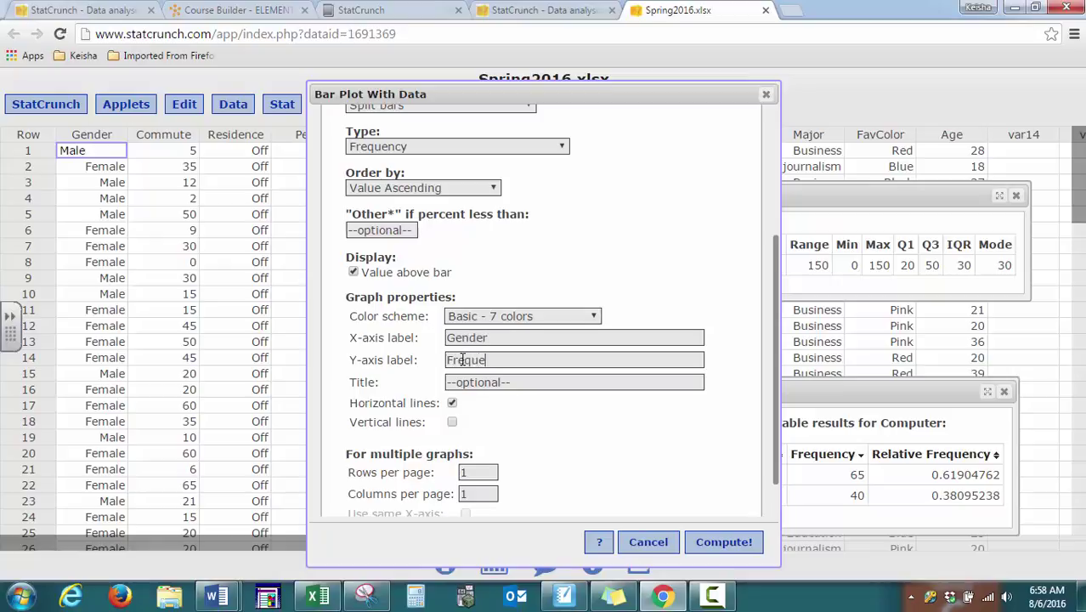
click(544, 385)
text(Gender in Statistics)
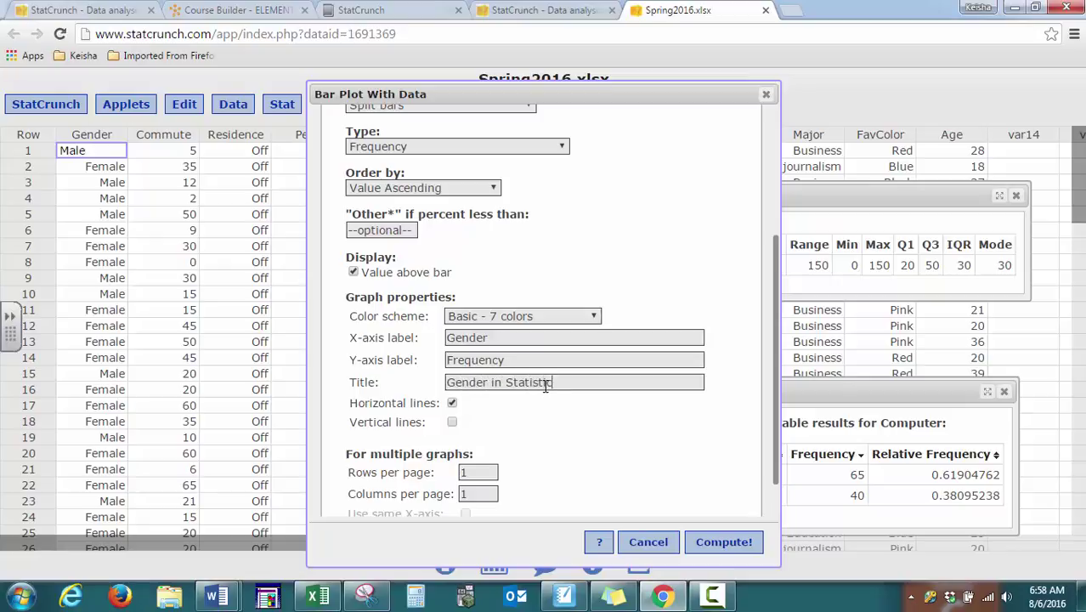
drag(771, 412, 742, 518)
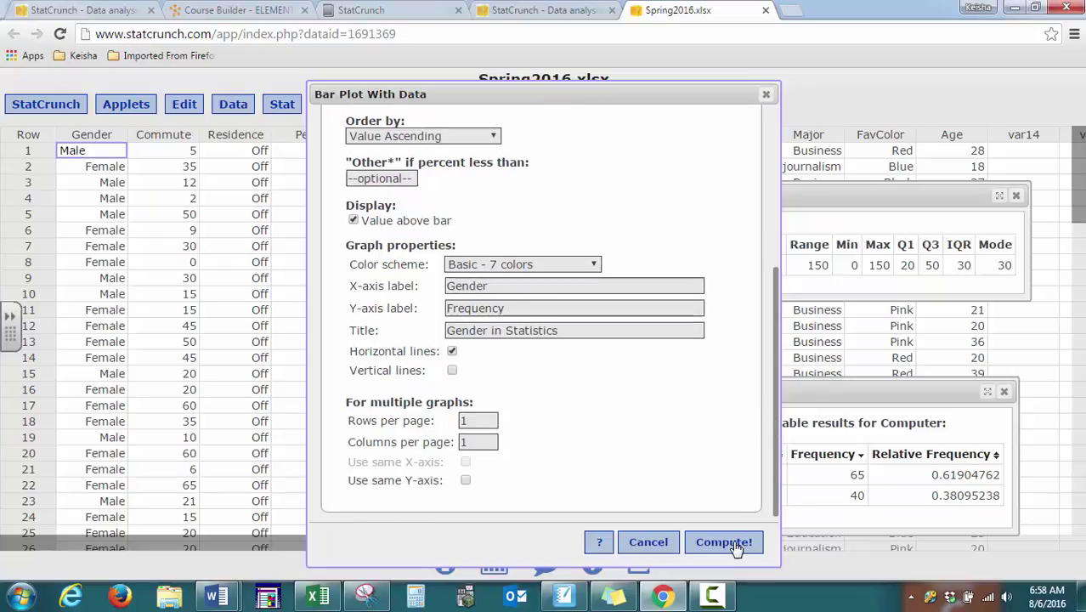
click(735, 545)
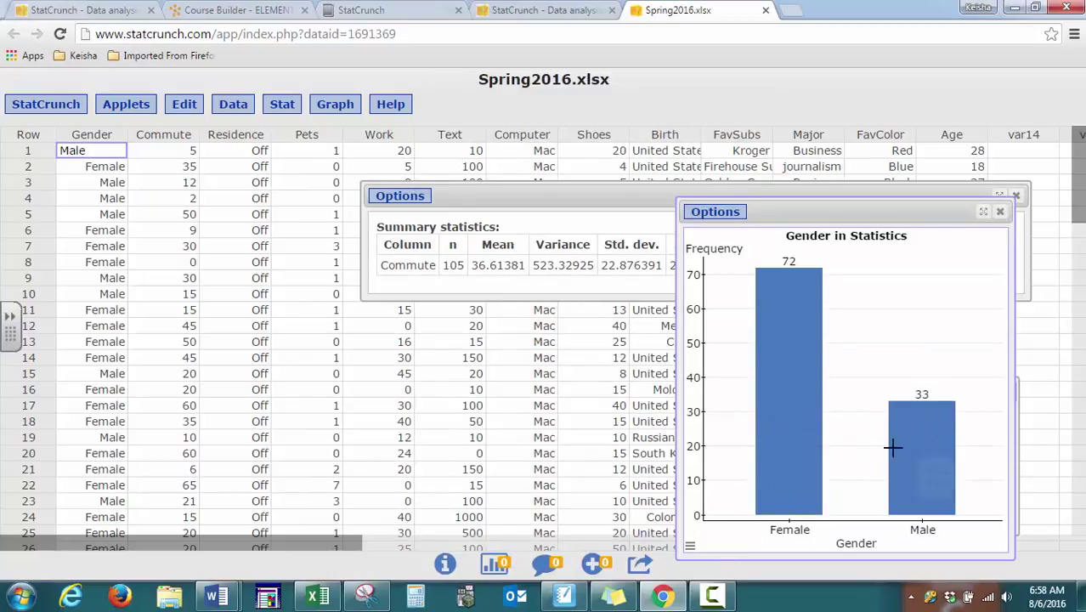
Make a Gender pie chart titled 'Gender in Statistics' showing Female 72 and Male 33.
click(337, 103)
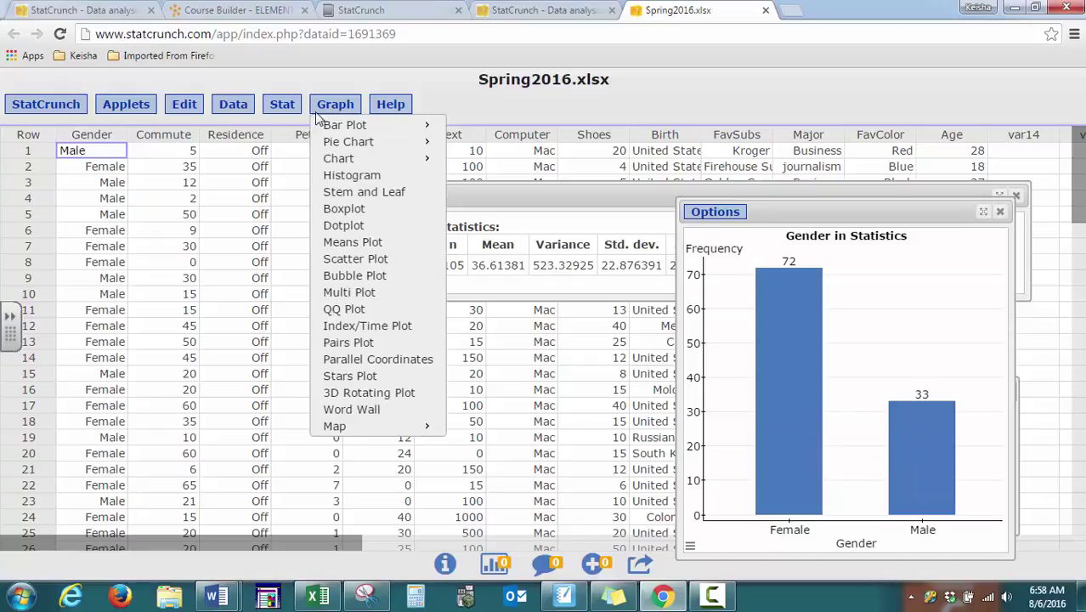
mouse_move(334, 144)
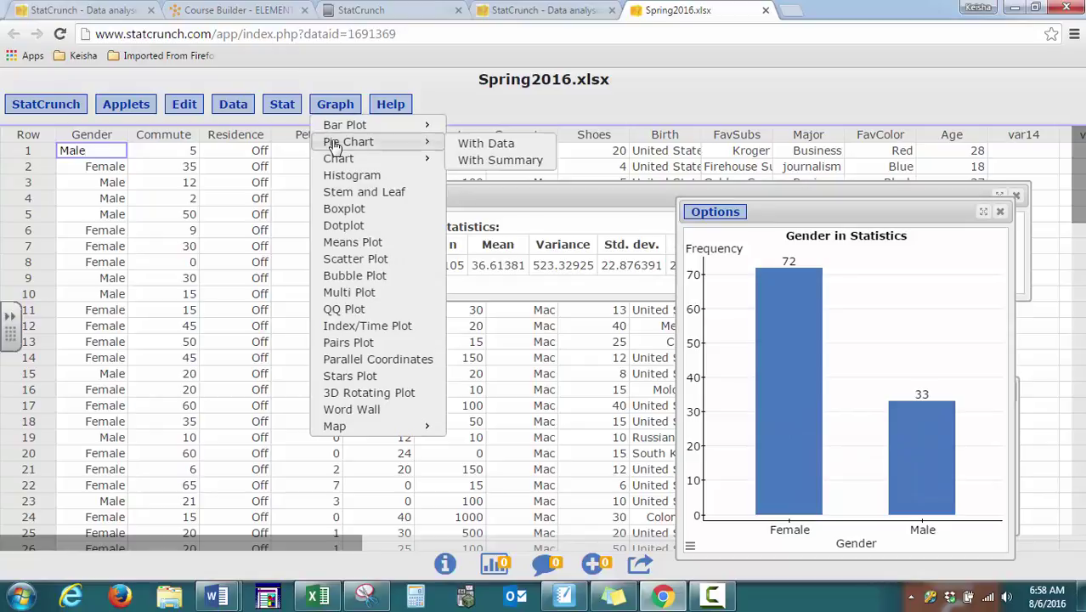
click(476, 145)
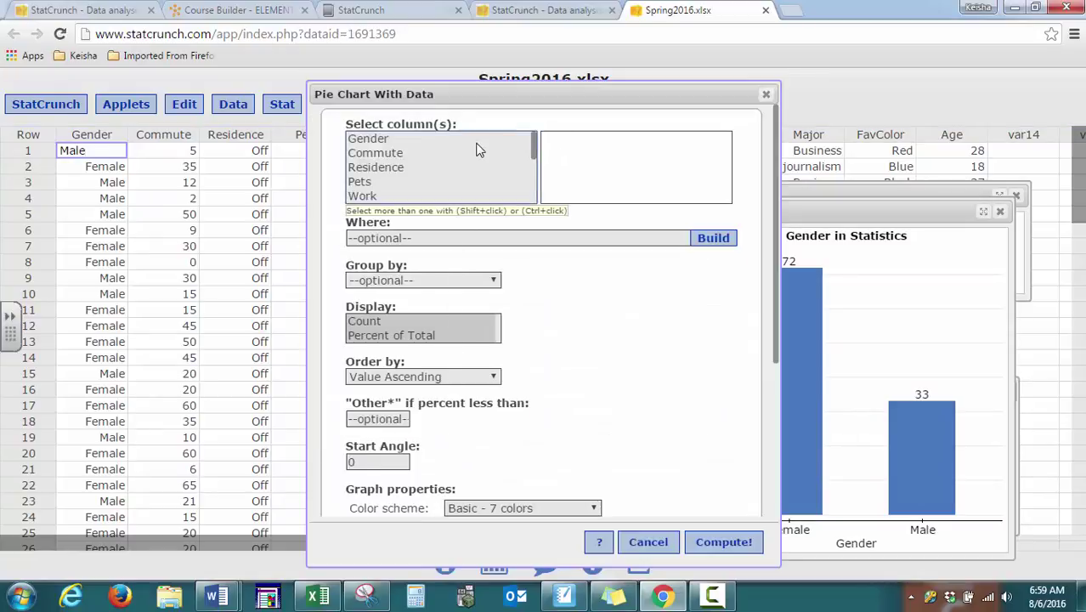
click(389, 139)
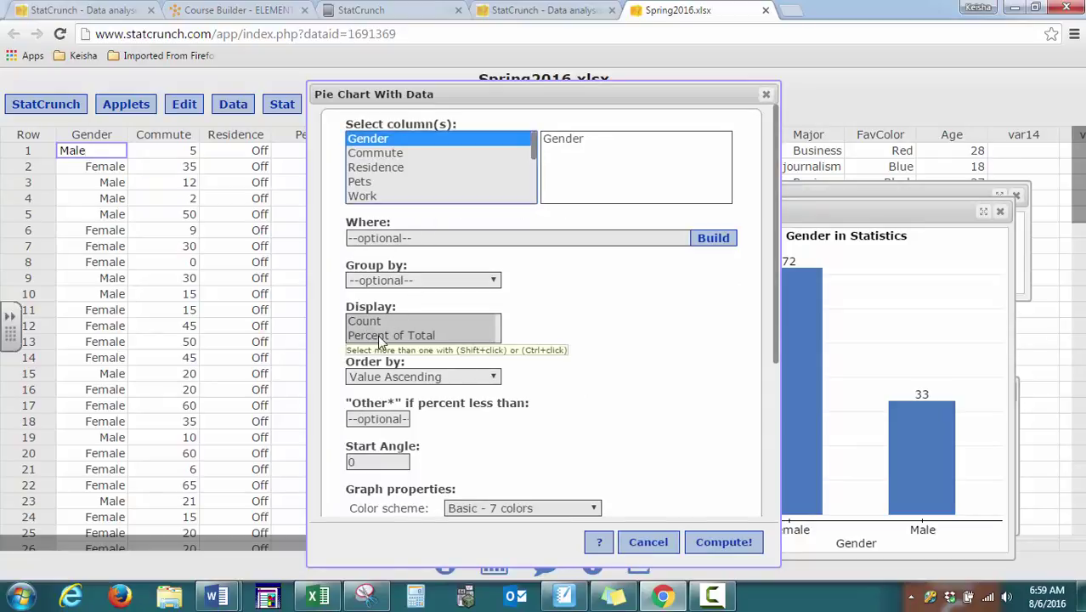
drag(775, 287, 772, 455)
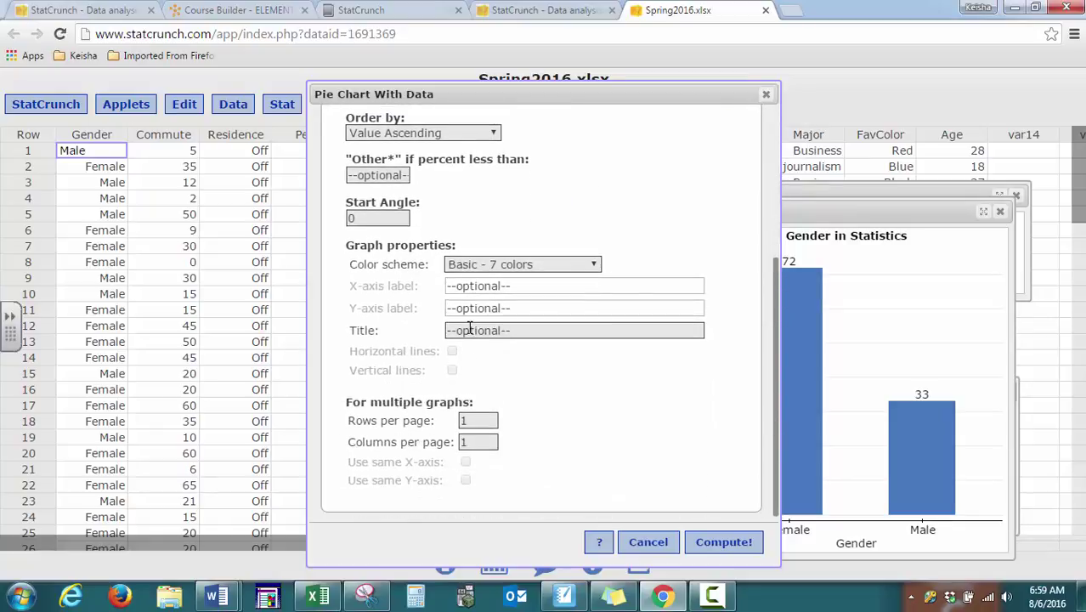
click(470, 330)
text(Gender in Statistics)
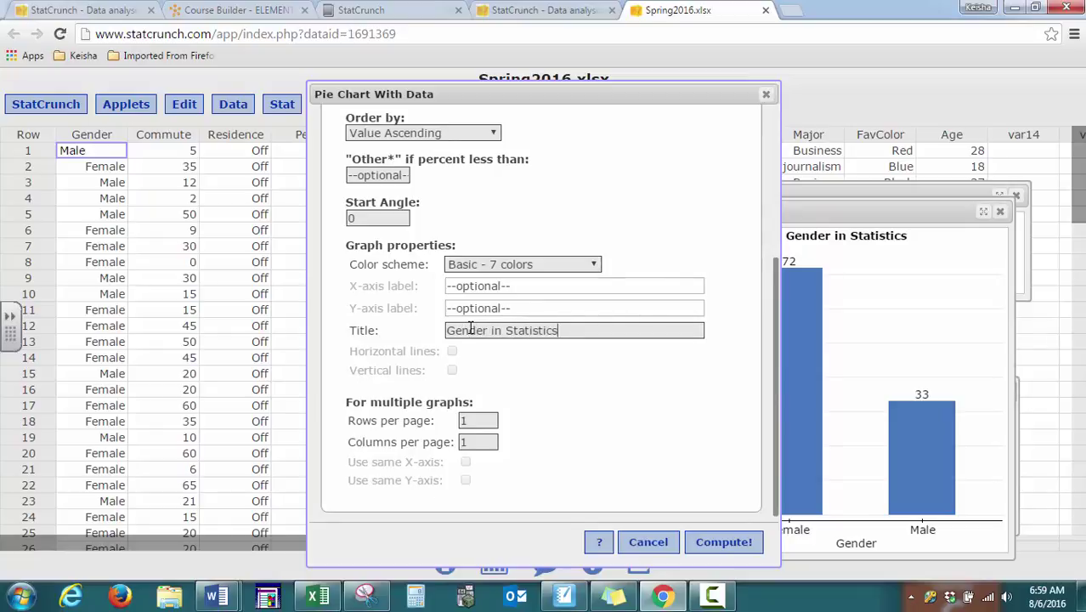
click(721, 542)
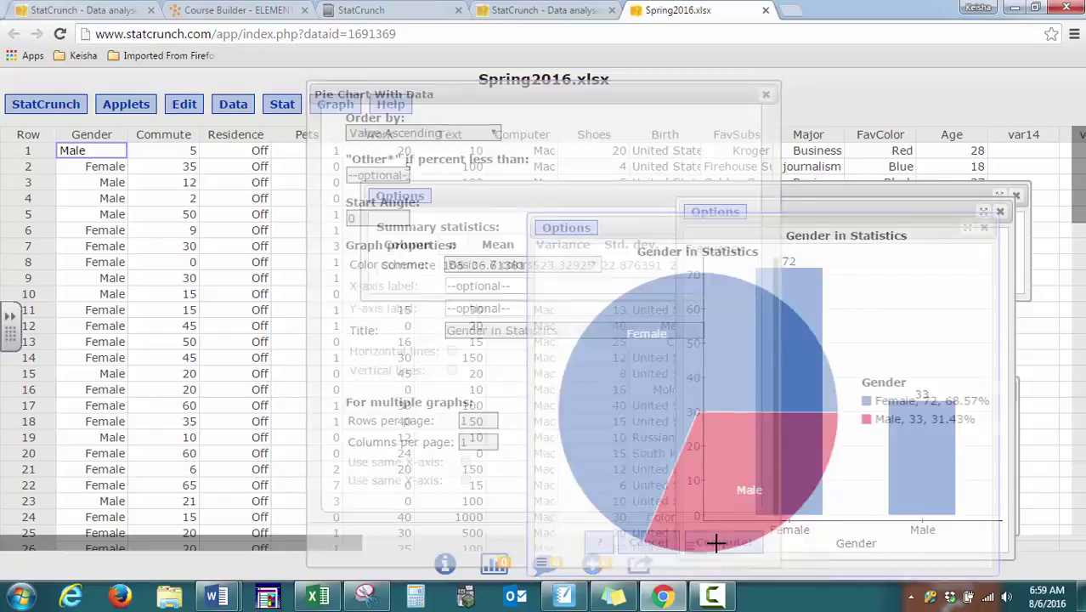
Move the pie chart left of the bar chart, copy its image, and close the image window.
drag(746, 226, 423, 195)
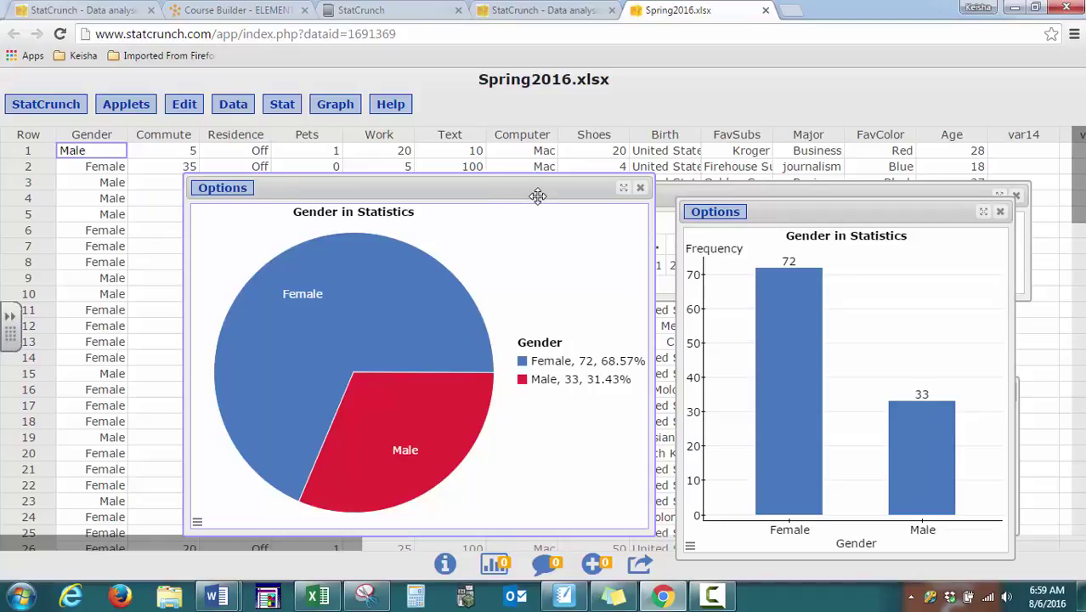
click(512, 250)
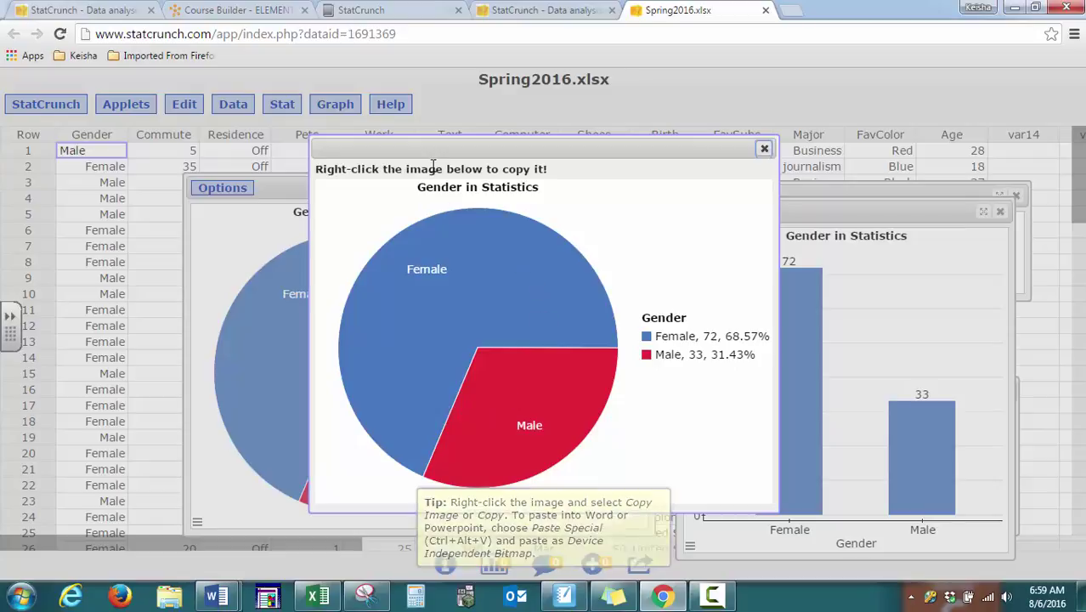
right_click(491, 266)
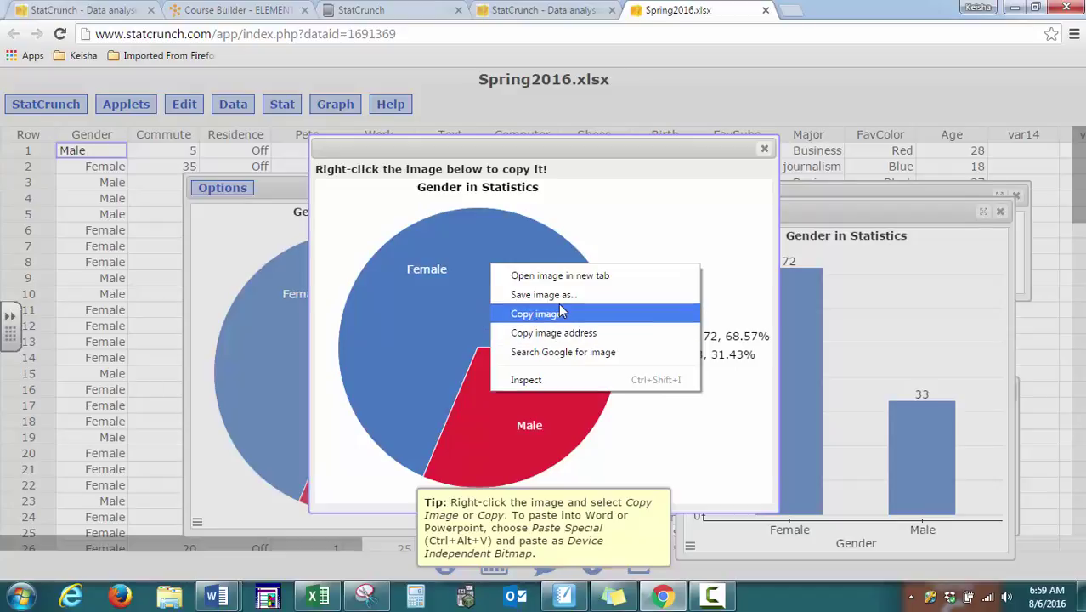
click(765, 152)
click(765, 152)
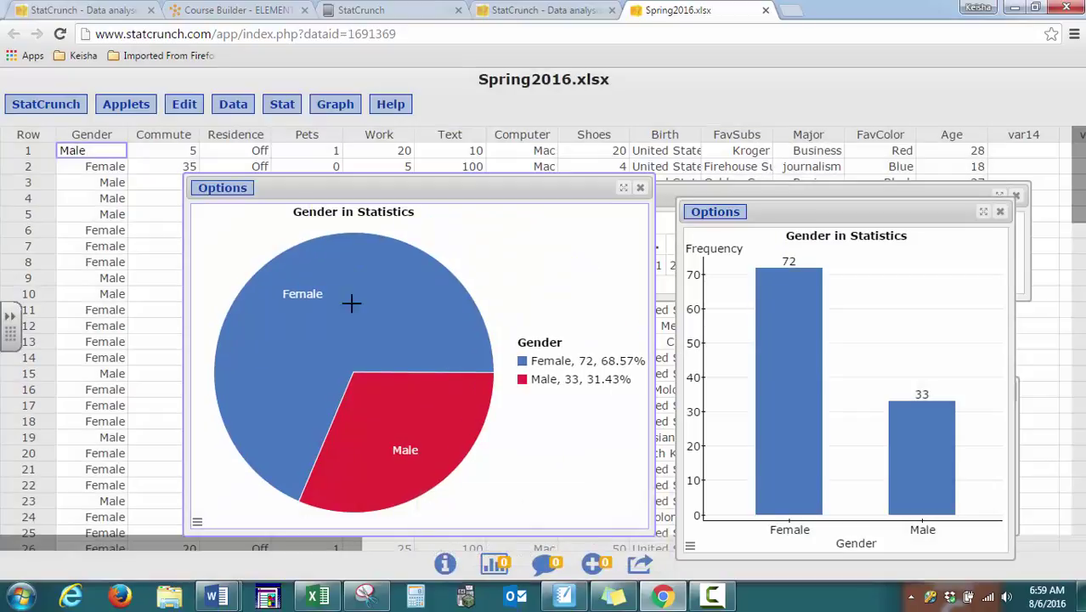
Set up a Commute histogram with mean and median lines marked.
click(330, 109)
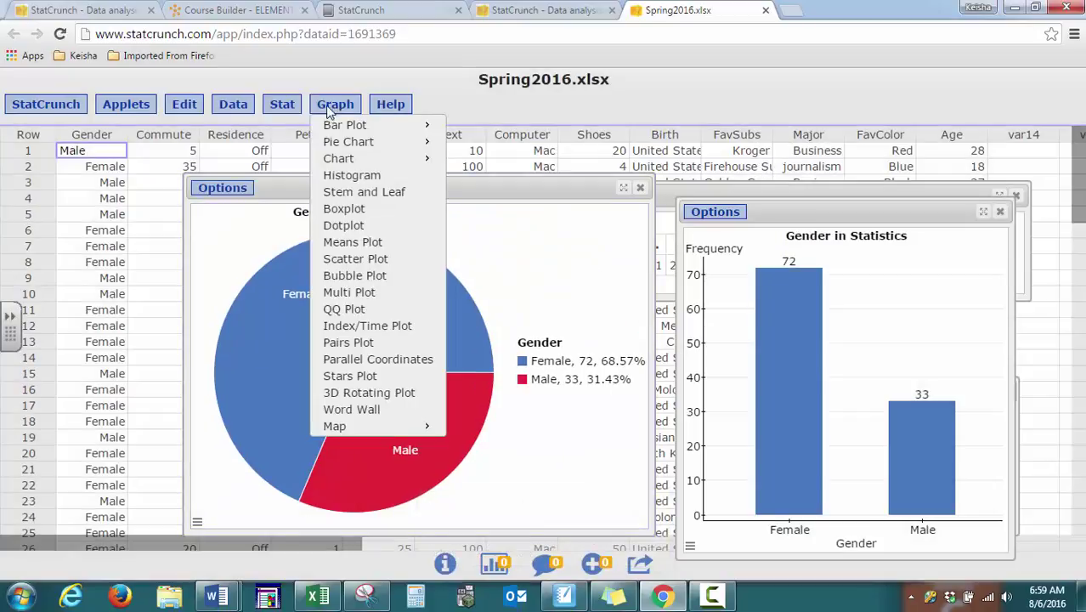
click(352, 176)
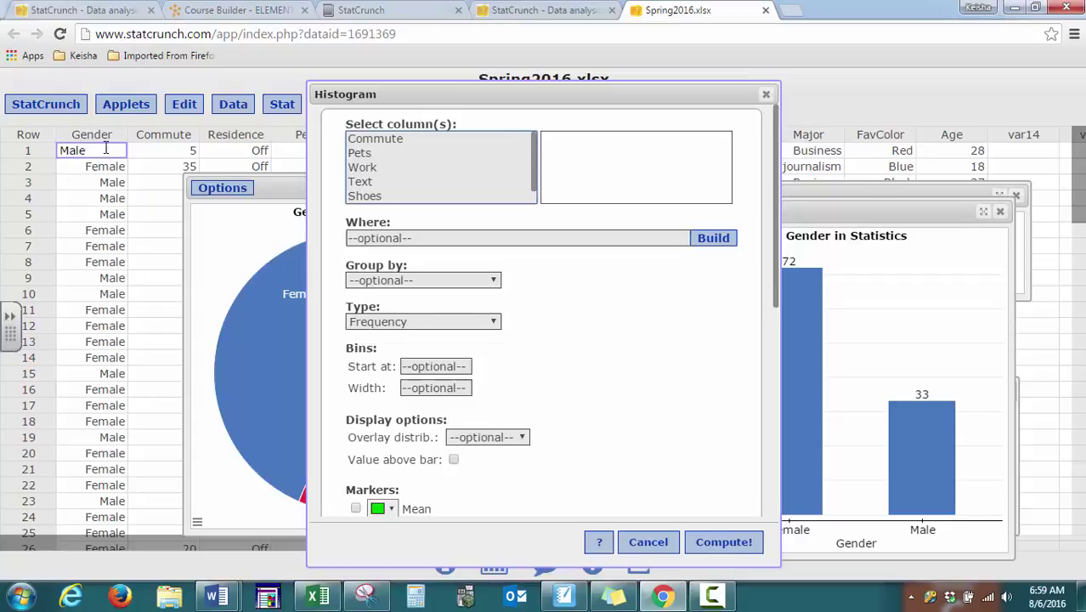
click(399, 139)
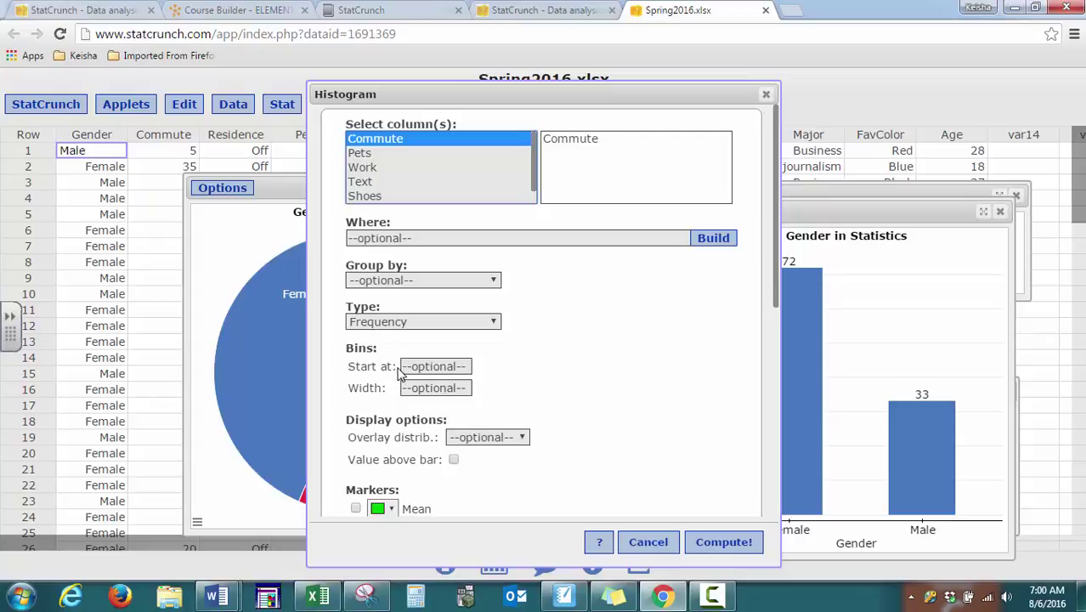
drag(776, 263, 772, 349)
click(355, 330)
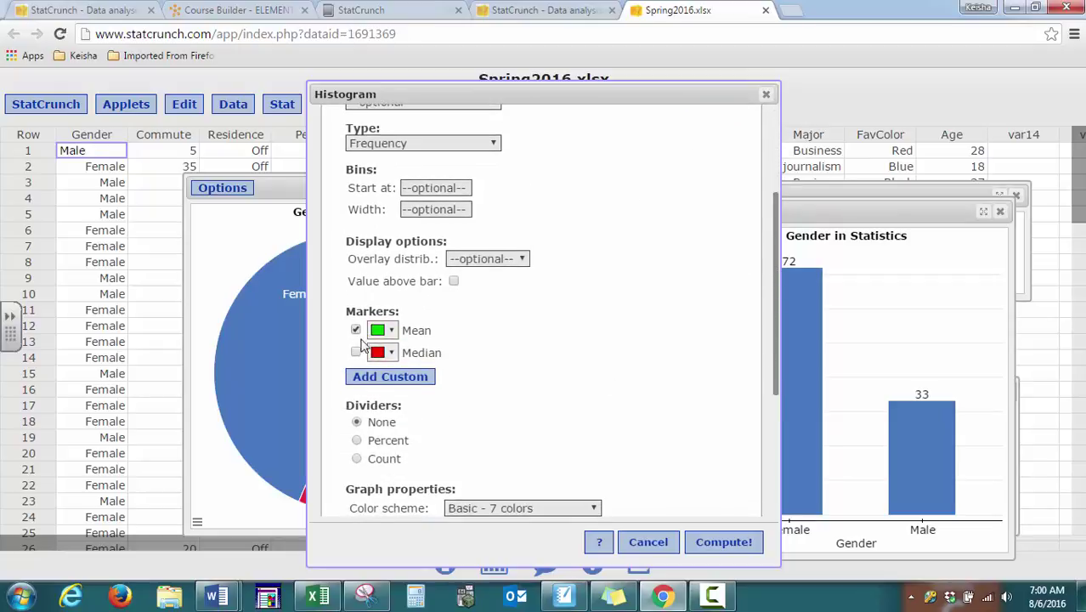
click(355, 352)
drag(775, 352, 684, 430)
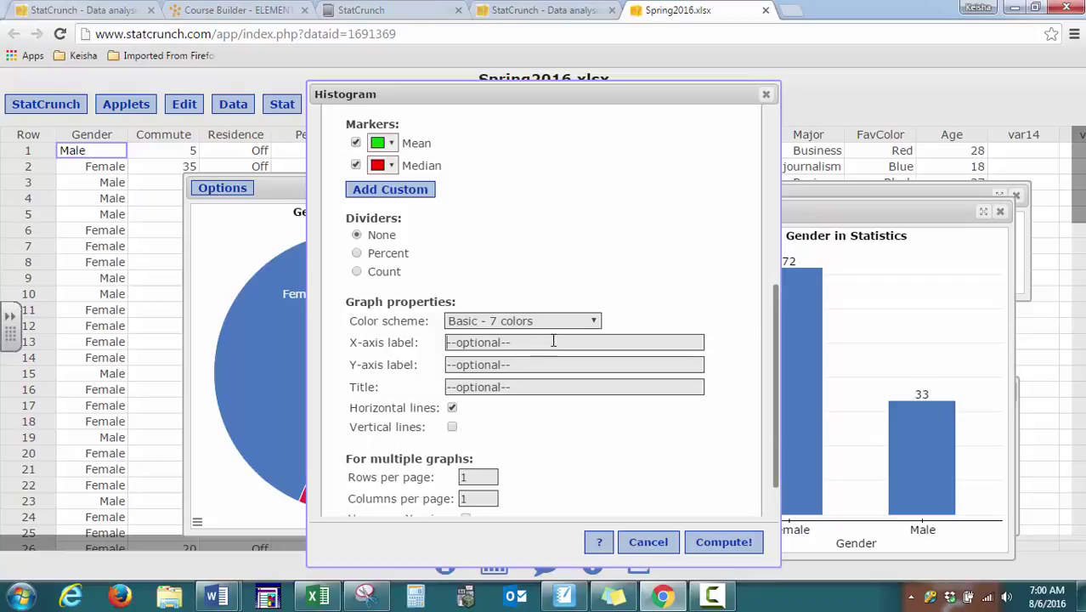
drag(776, 312, 788, 334)
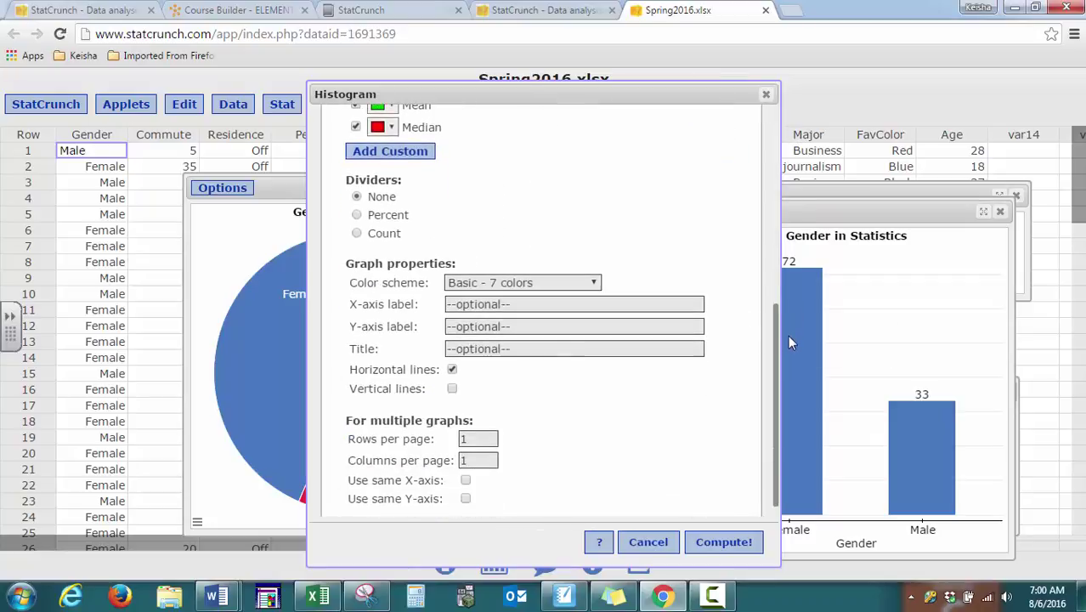
Label axes Commute Time and Frequency, title it 'Commute Time of Statistics Students', and compute.
click(500, 305)
text(Commute)
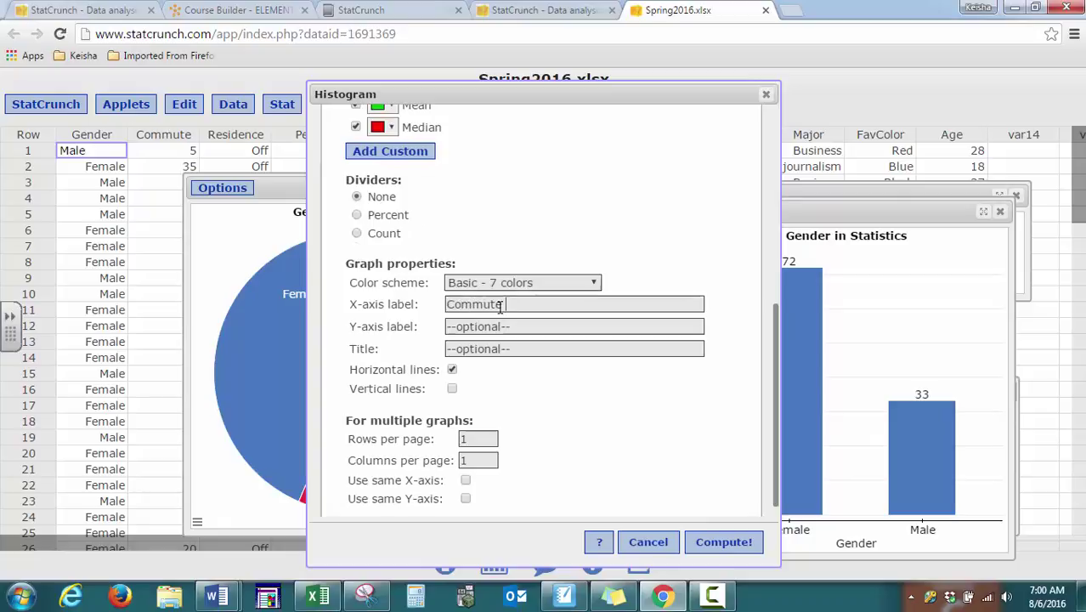
text( TiFre)
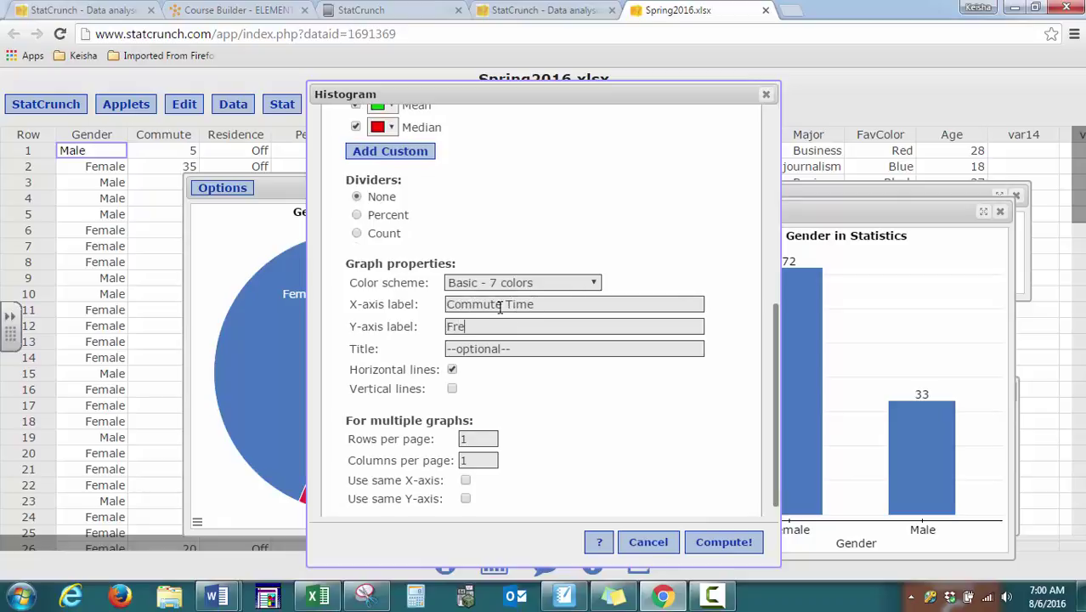
text(C)
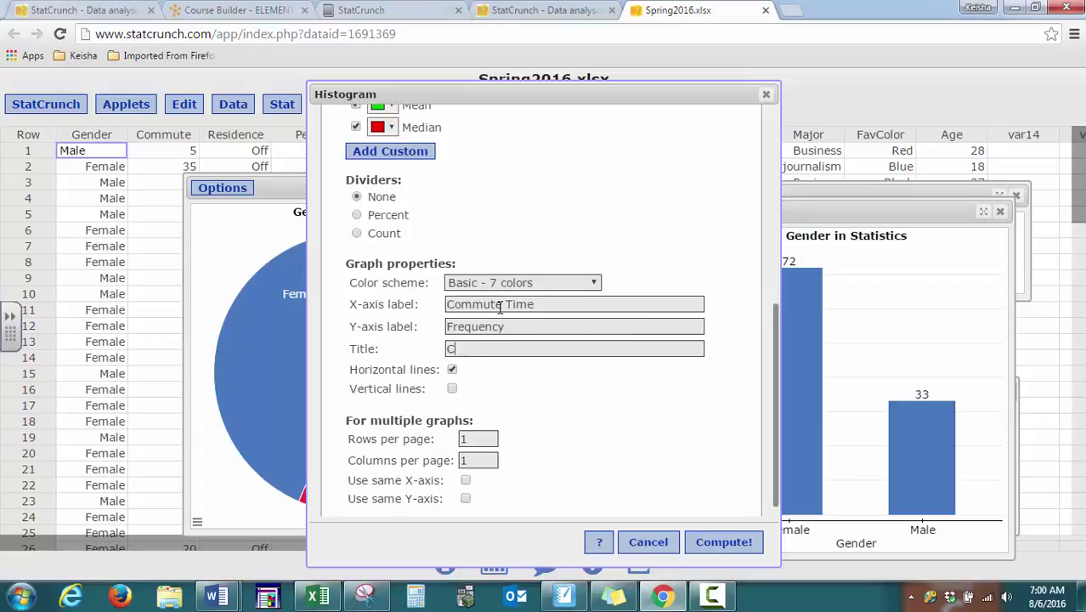
text(ommute Time of Statistics )
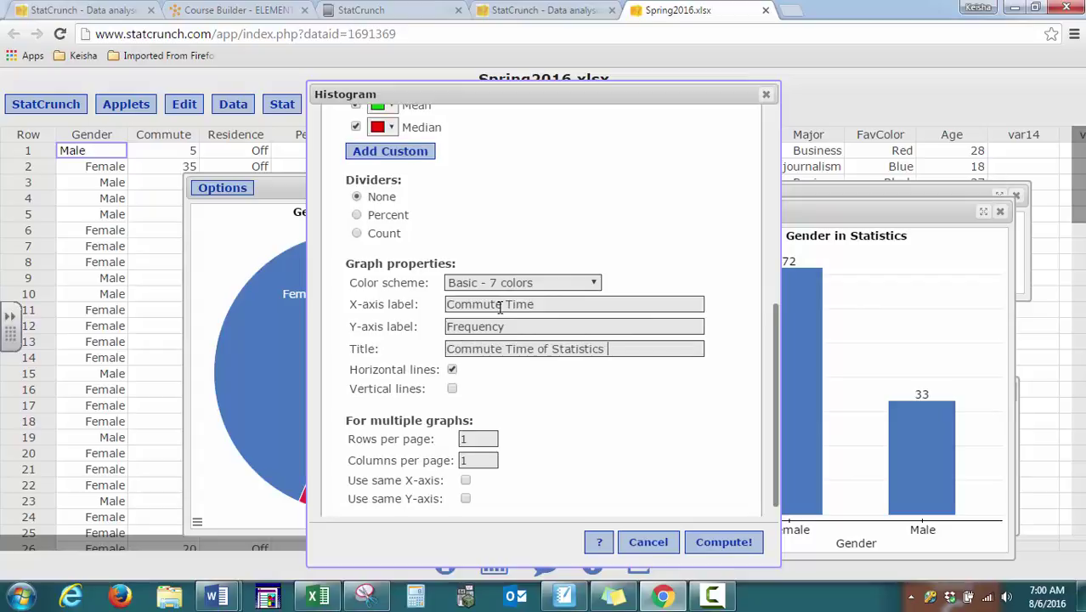
text(Students)
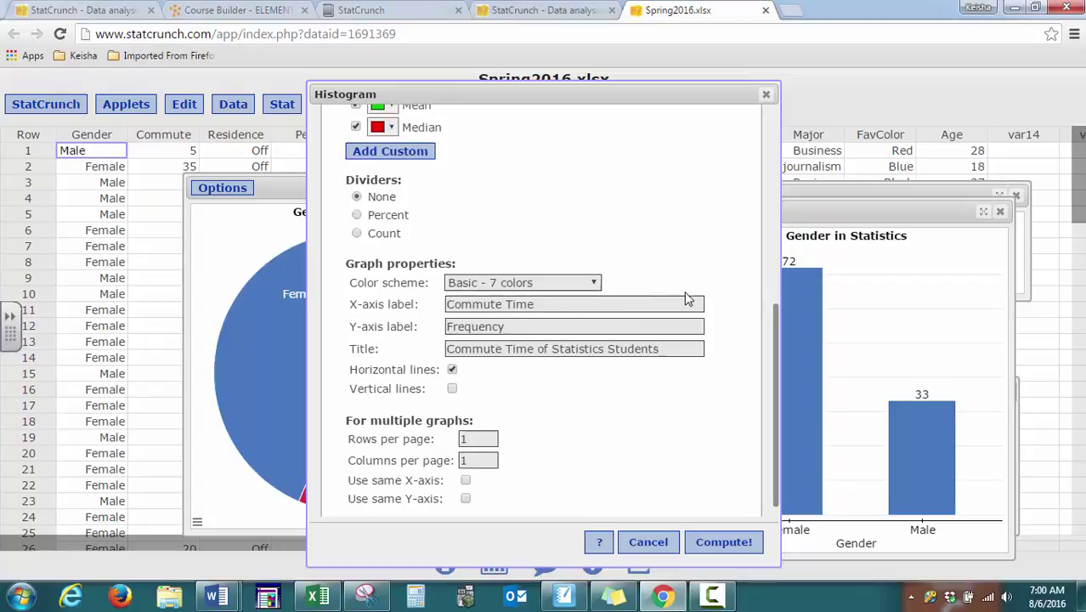
click(723, 542)
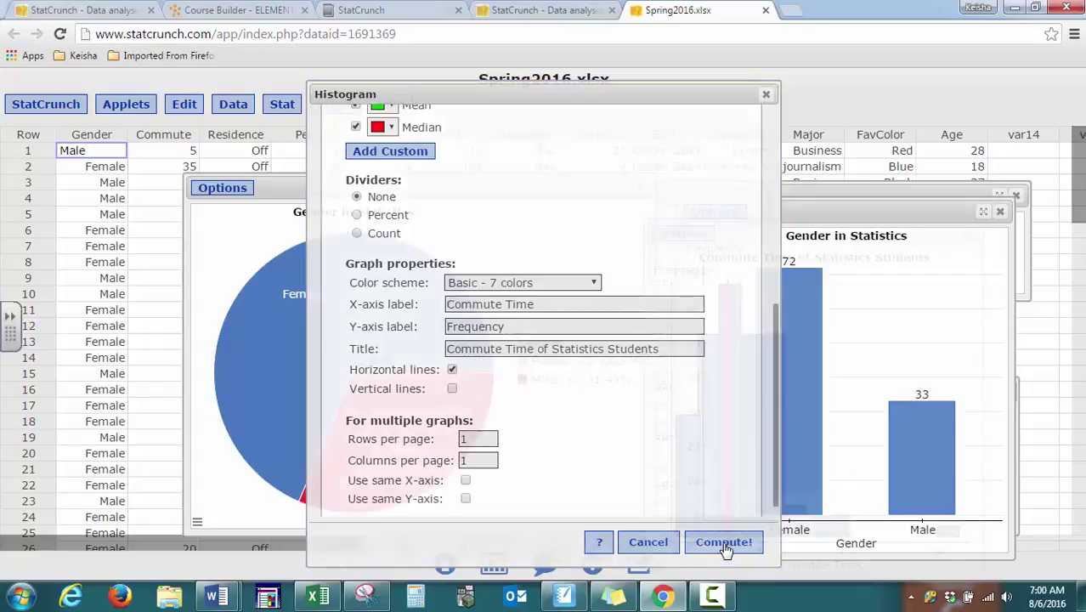
Move the histogram beside the pie chart, select several bars' rows, then clear all highlighting.
drag(824, 233, 795, 126)
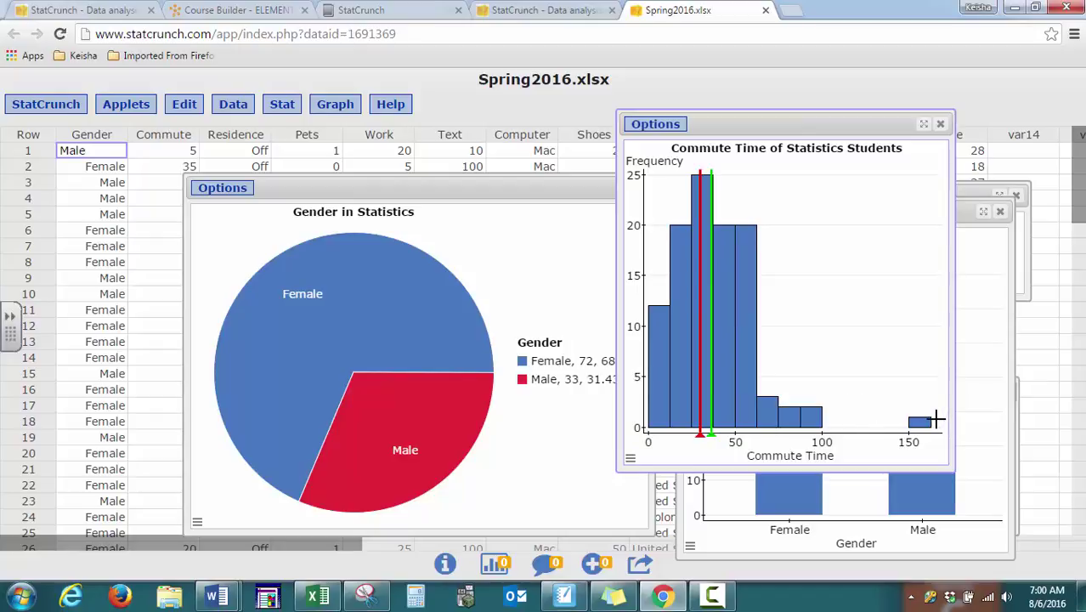
click(698, 271)
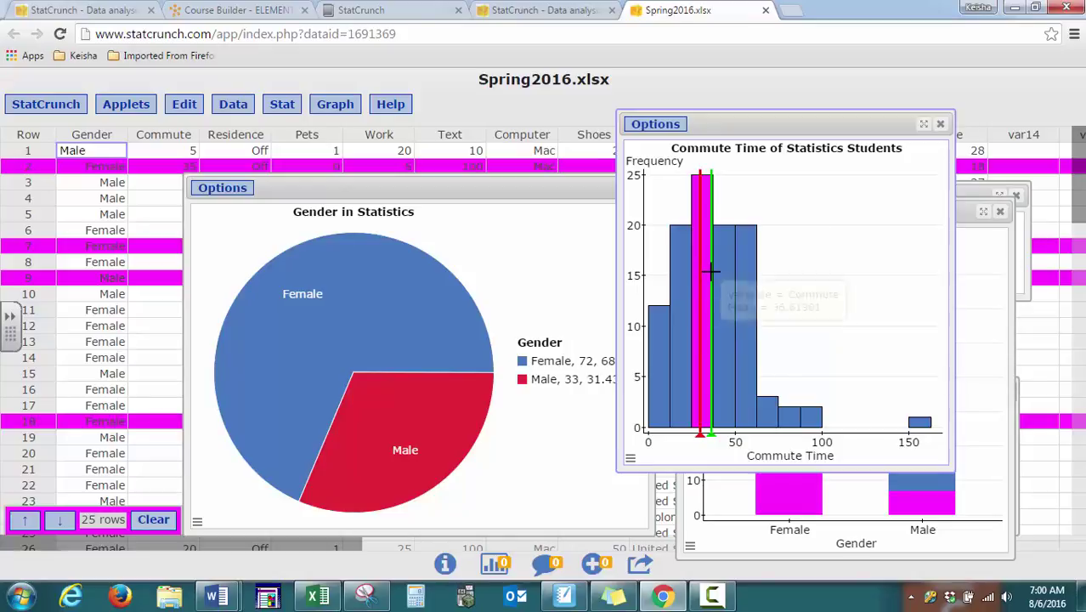
mouse_move(700, 268)
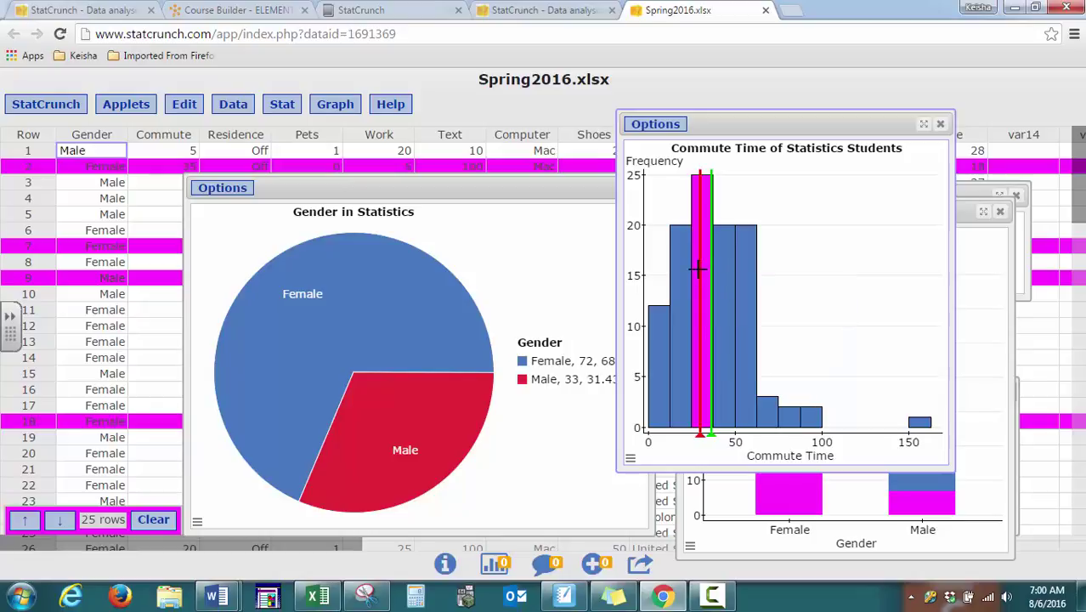
ctrl+click(723, 245)
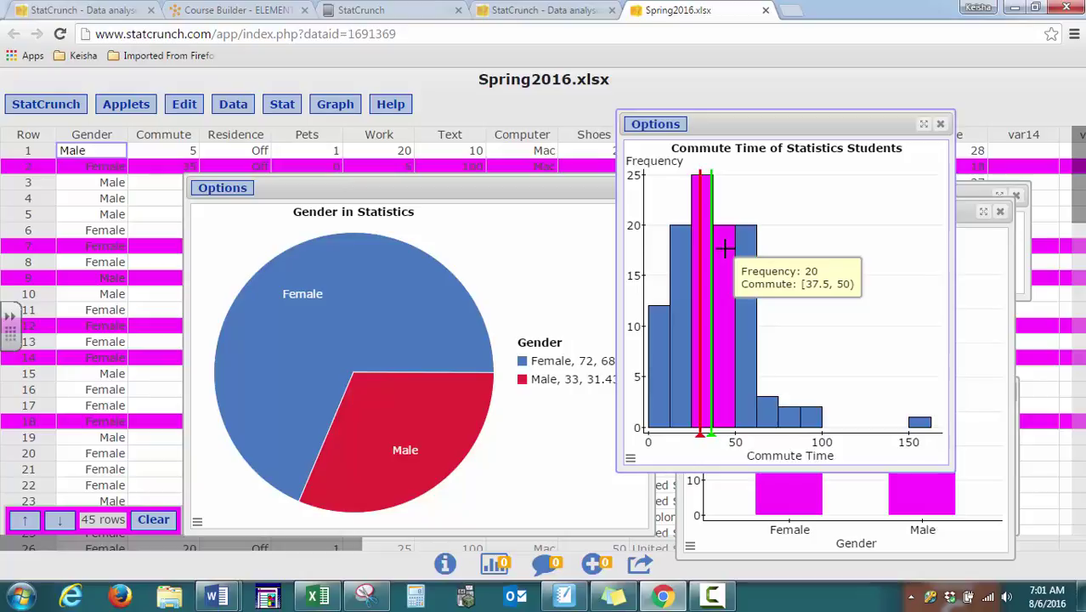
ctrl+click(741, 246)
ctrl+click(684, 257)
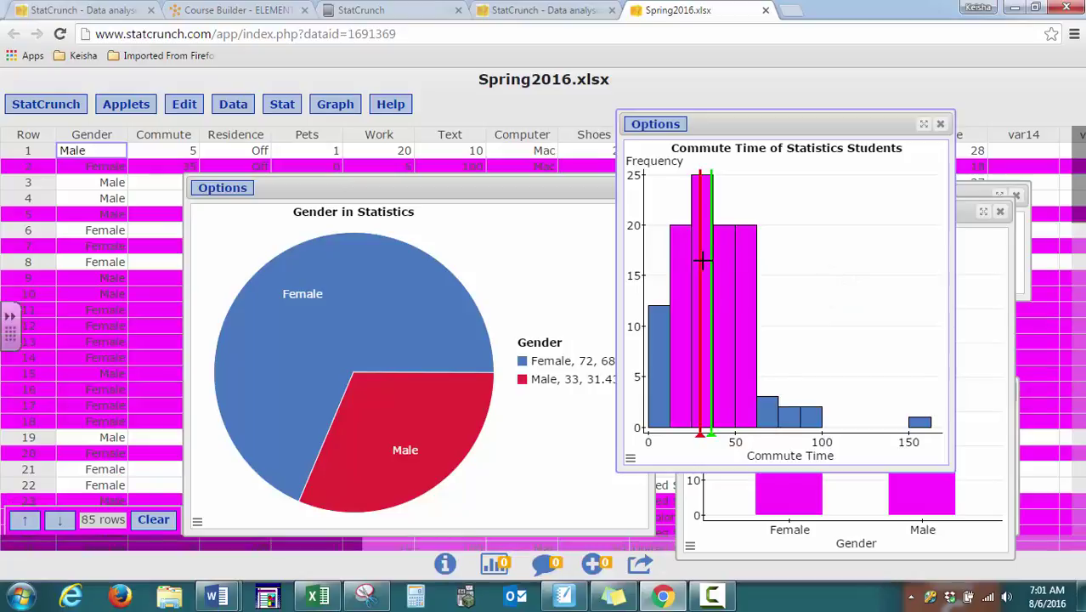
ctrl+click(655, 367)
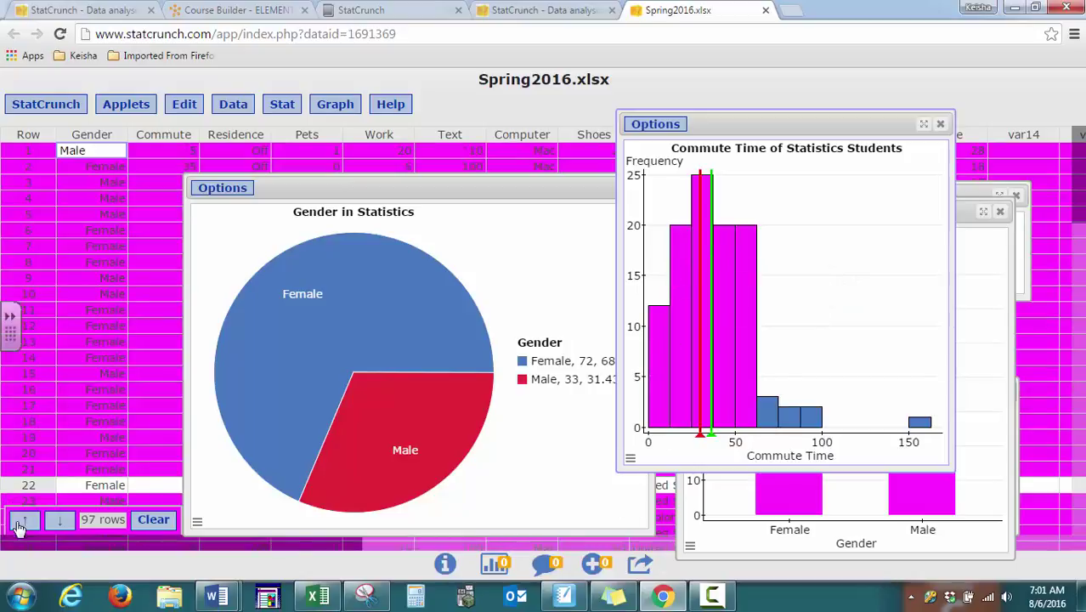
click(152, 521)
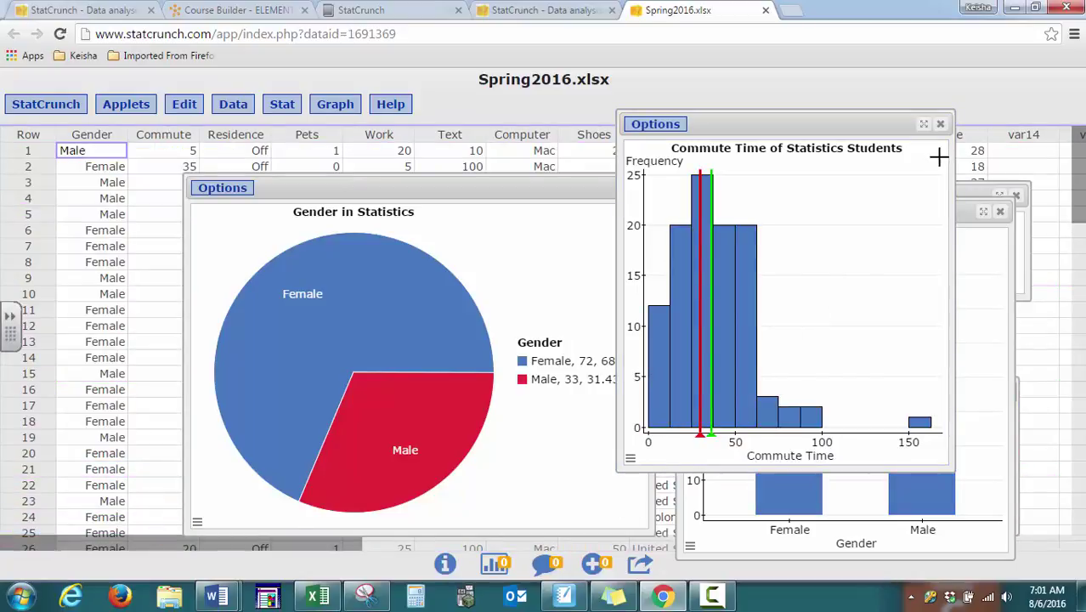
Build a stem-and-leaf plot of the Commute variable, with leaf unit 1 and stems 0–9.
click(339, 109)
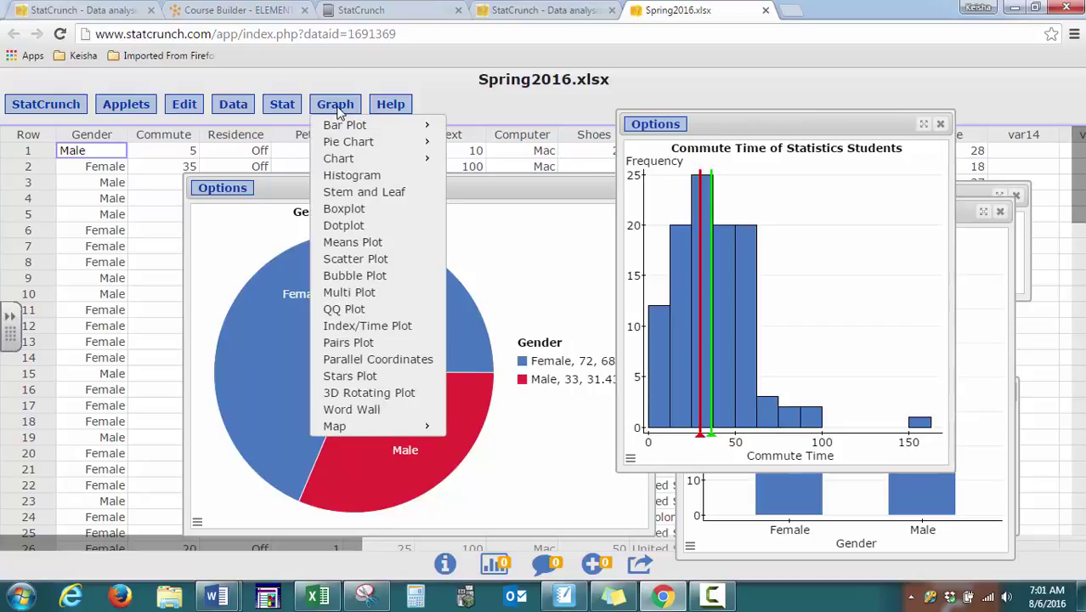
click(364, 194)
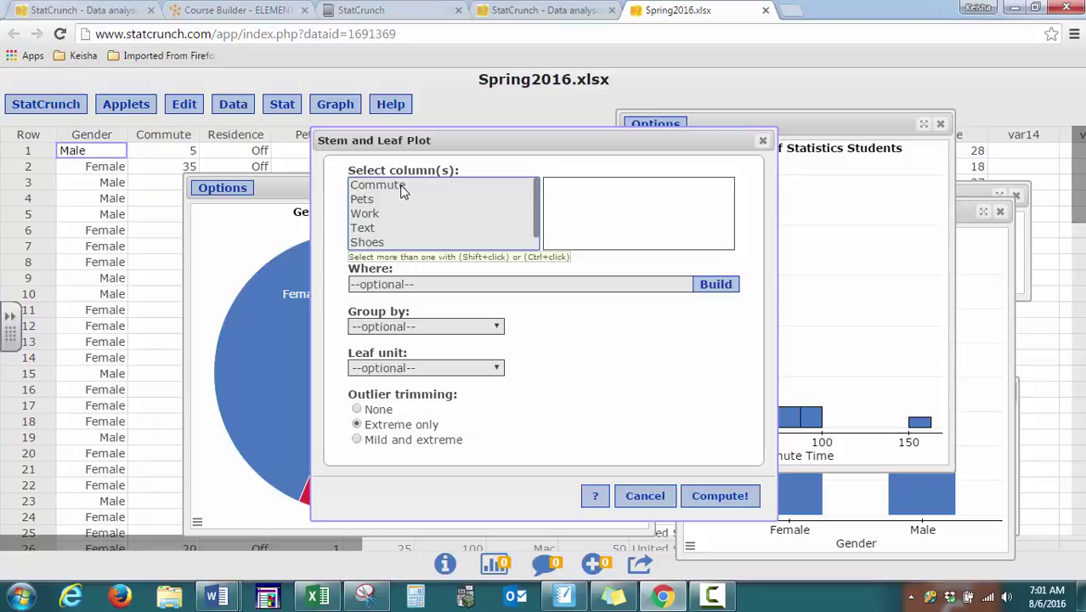
click(403, 189)
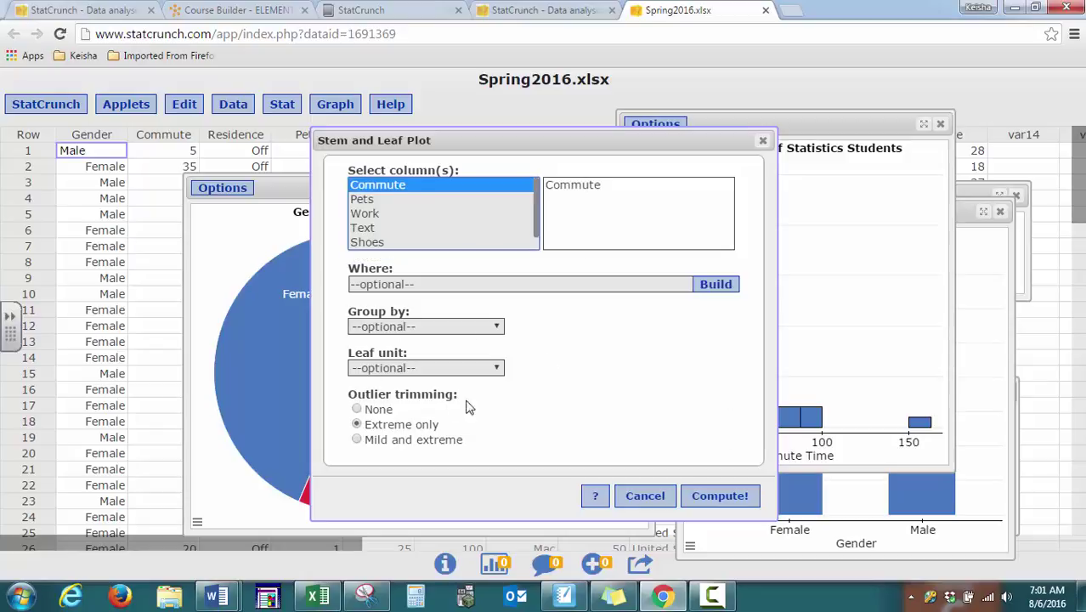
click(720, 496)
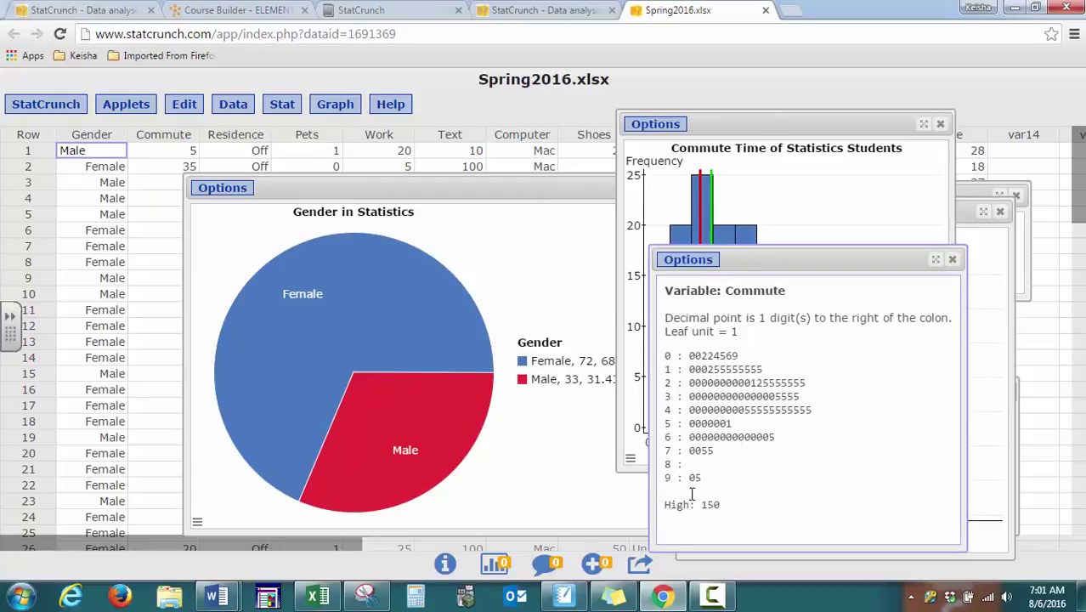
Draw a horizontal boxplot of Commute with outliers identified using fences.
click(343, 103)
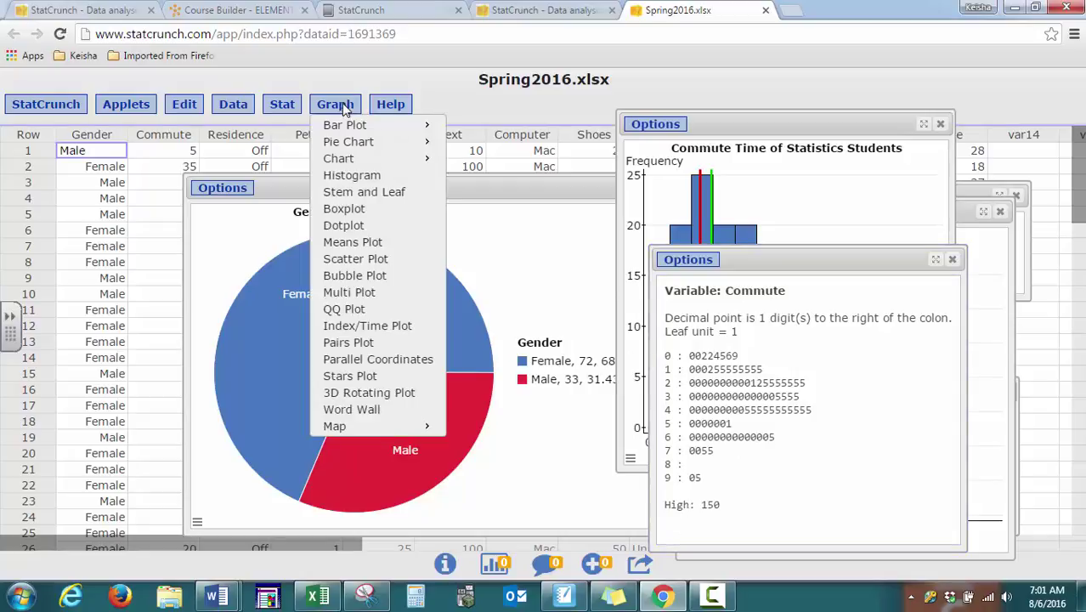
click(357, 210)
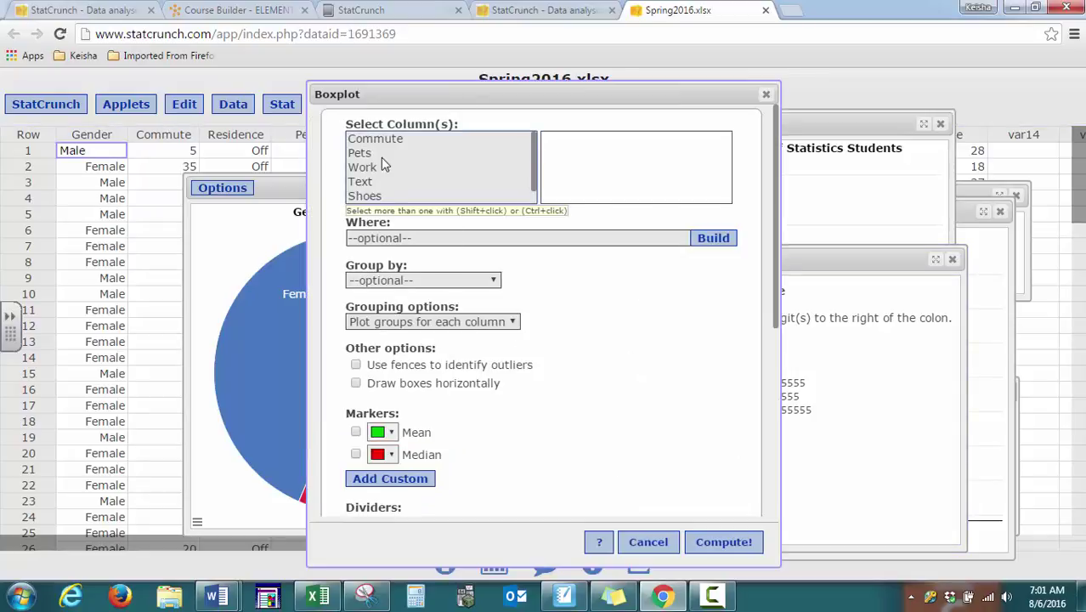
click(399, 140)
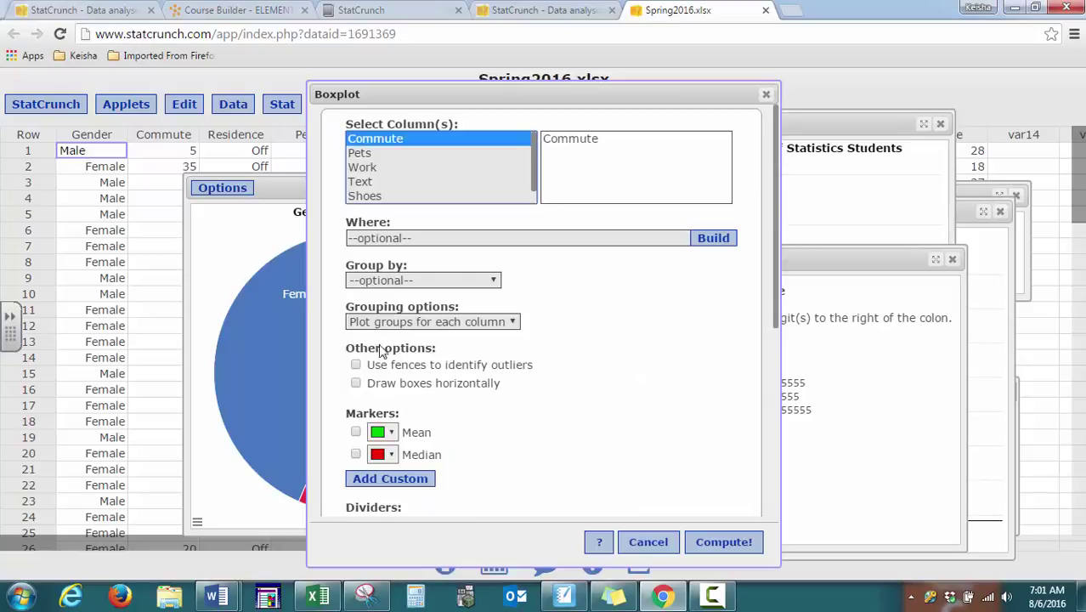
click(356, 364)
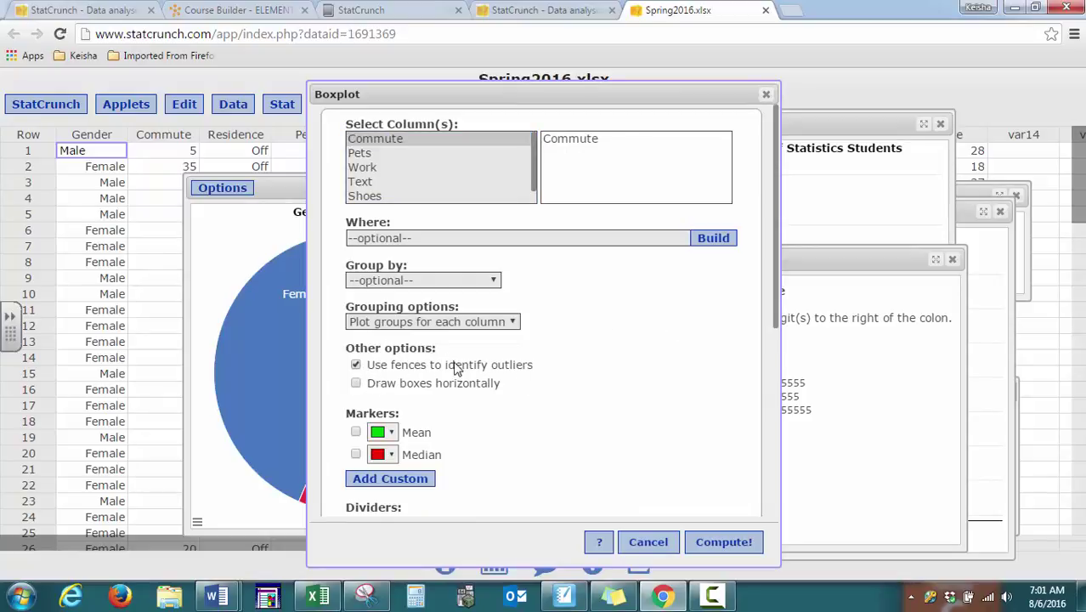
click(355, 384)
drag(773, 278, 774, 454)
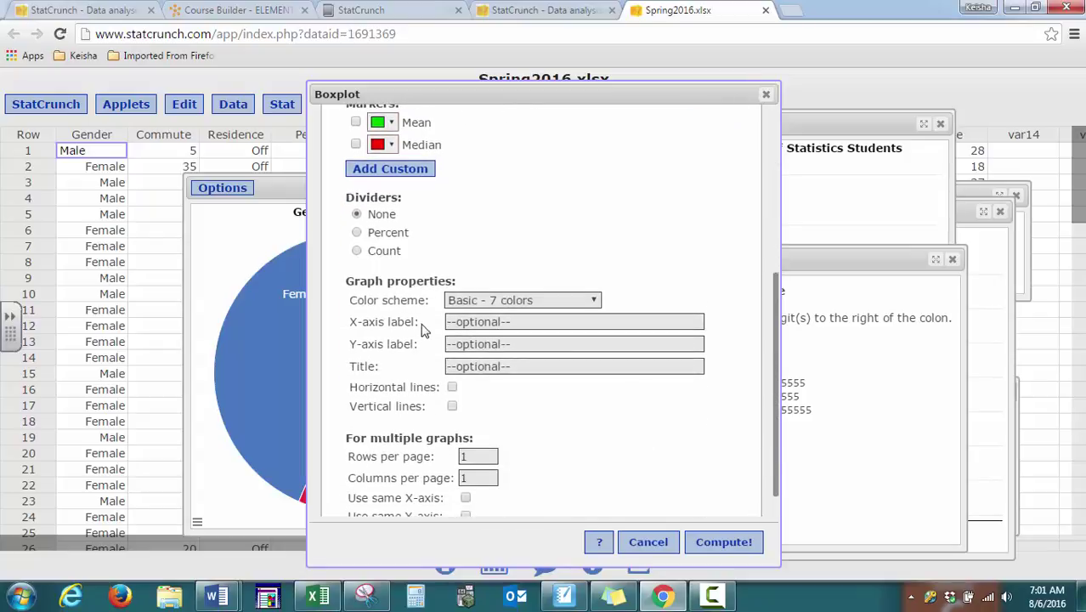
click(478, 326)
click(720, 542)
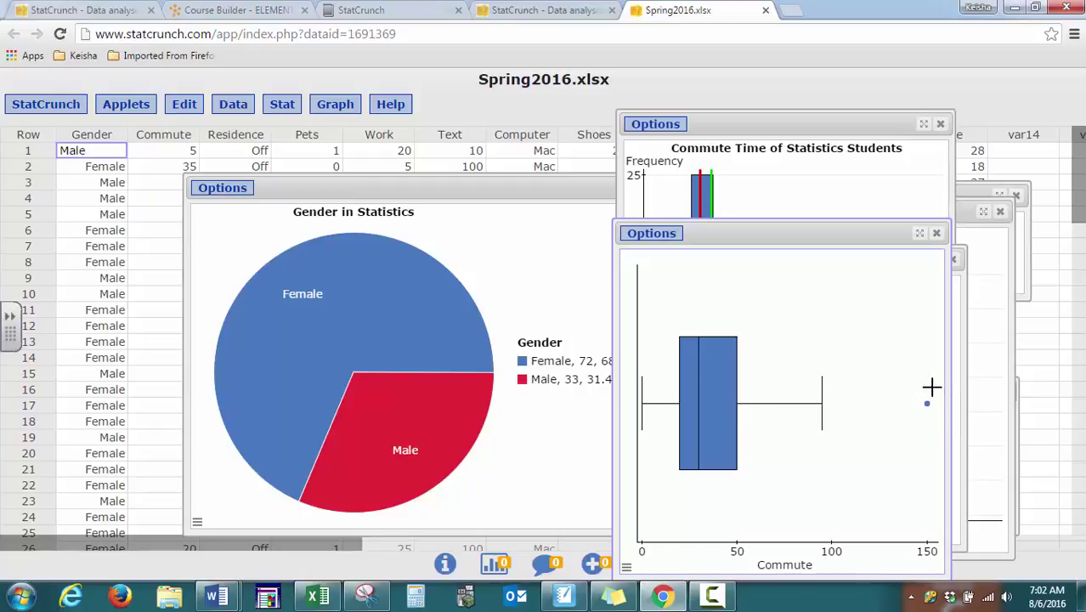
Plot the Commute variable as a dotplot.
click(341, 106)
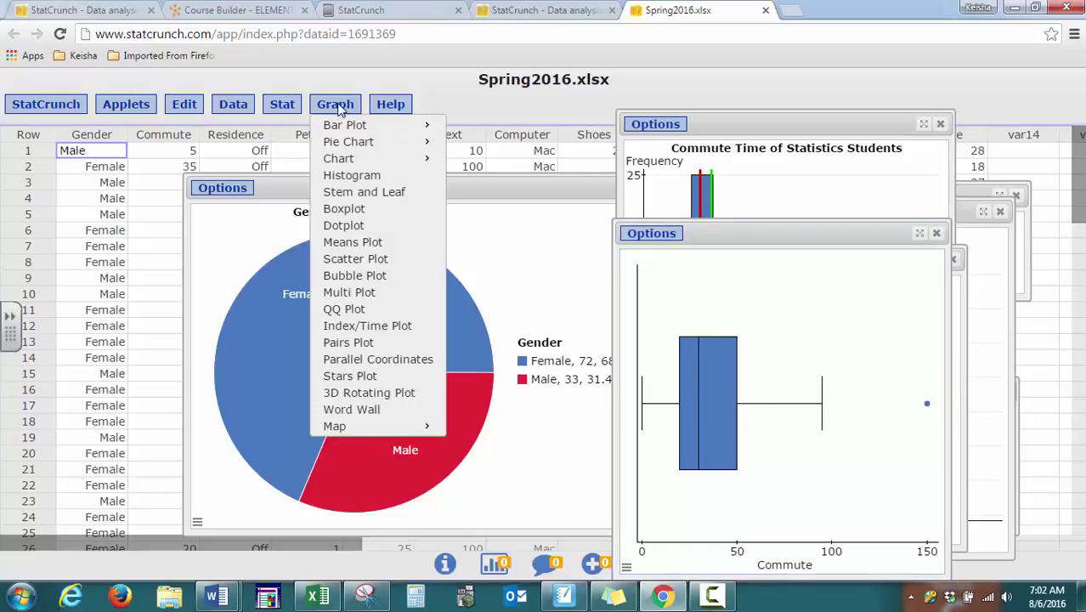
click(357, 227)
click(380, 138)
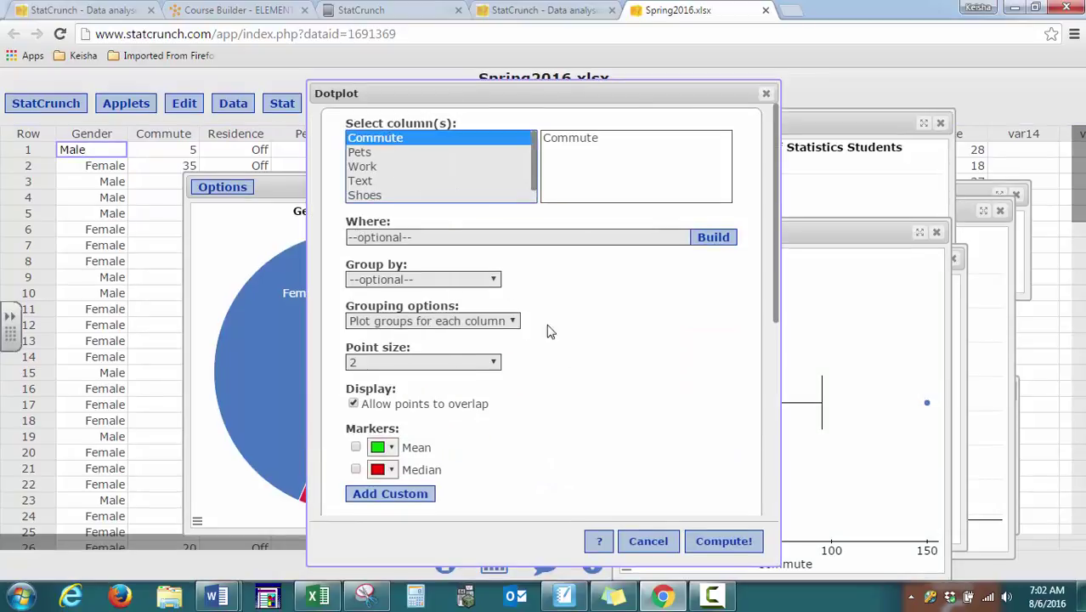
click(724, 542)
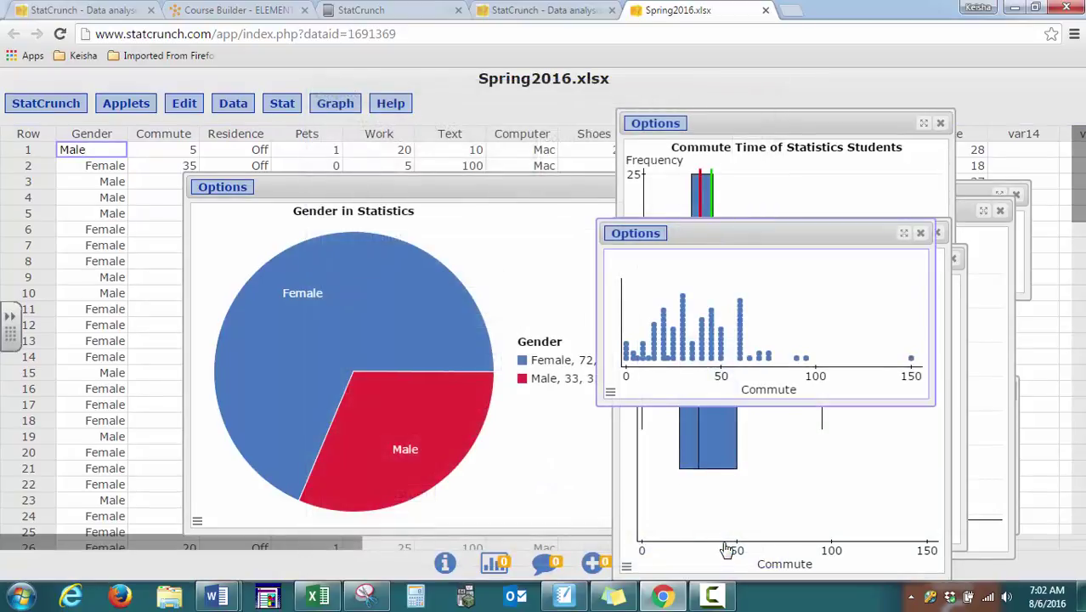
Bring up the Data menu's list of data operations.
click(330, 104)
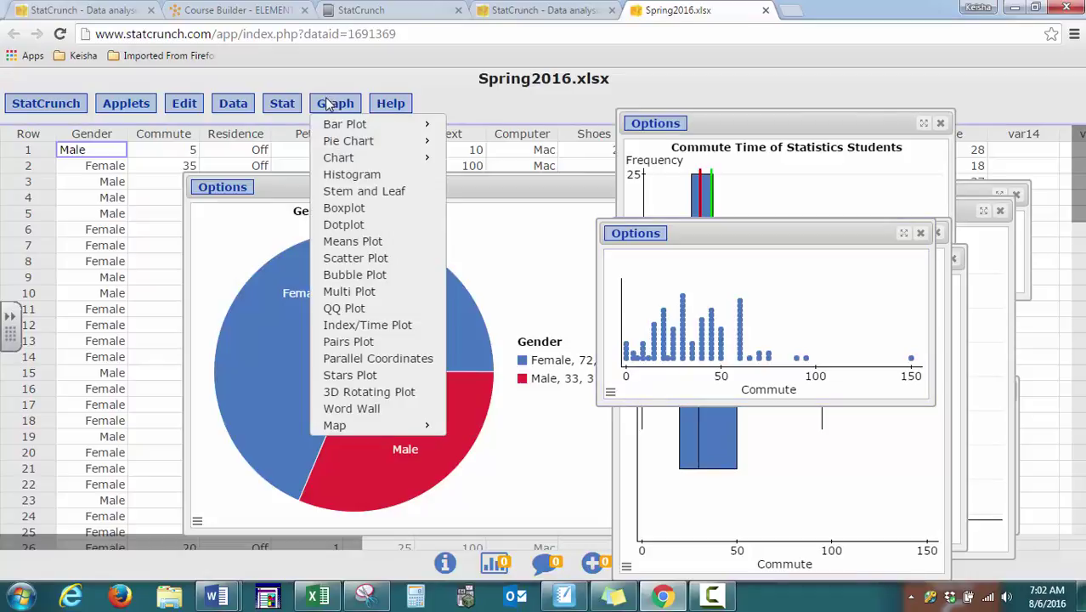
click(229, 103)
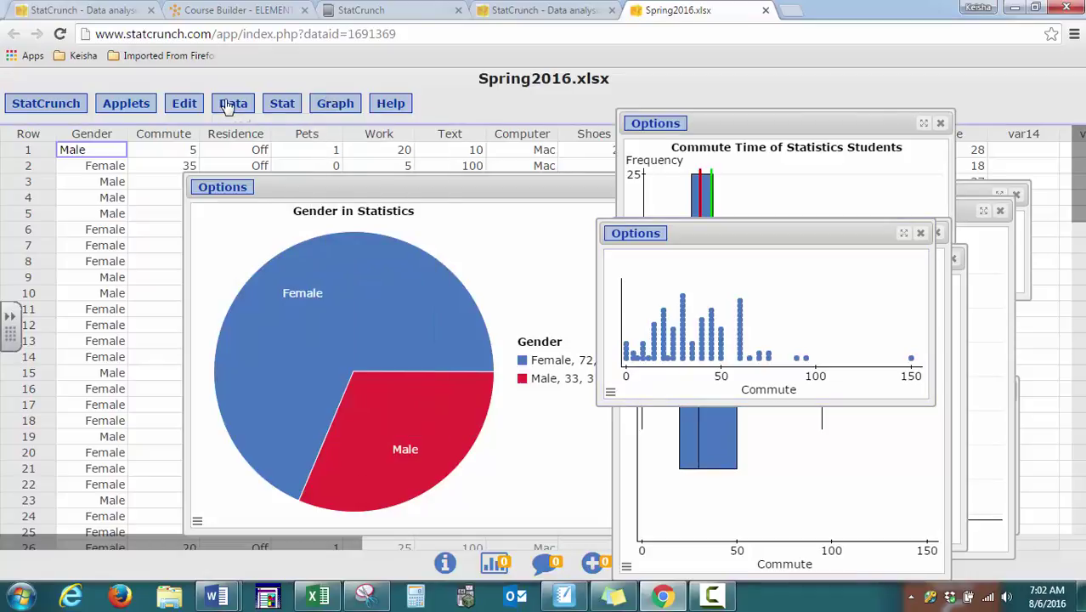
click(227, 103)
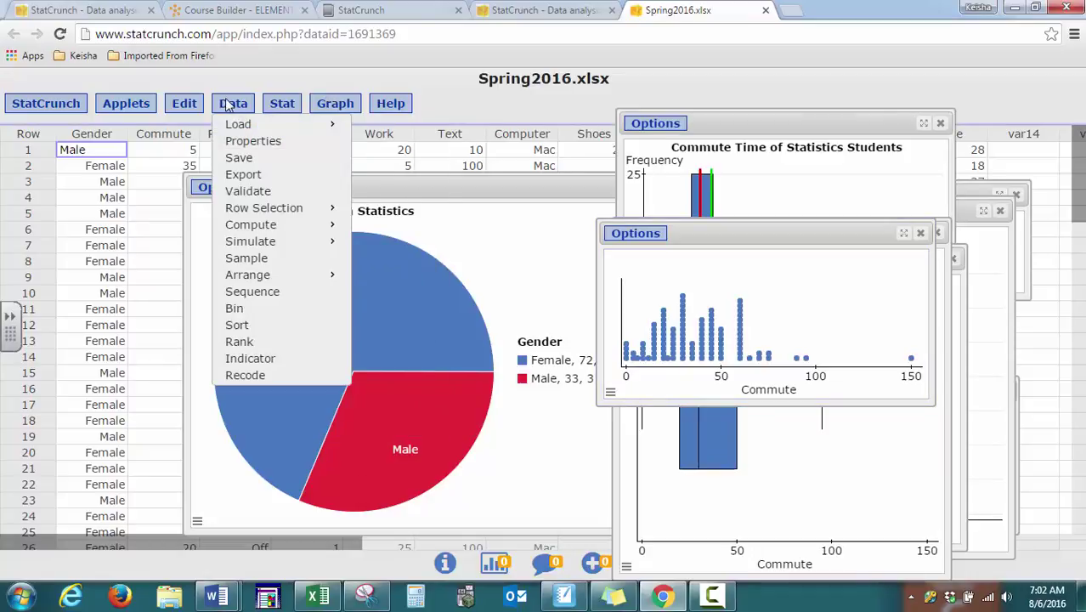